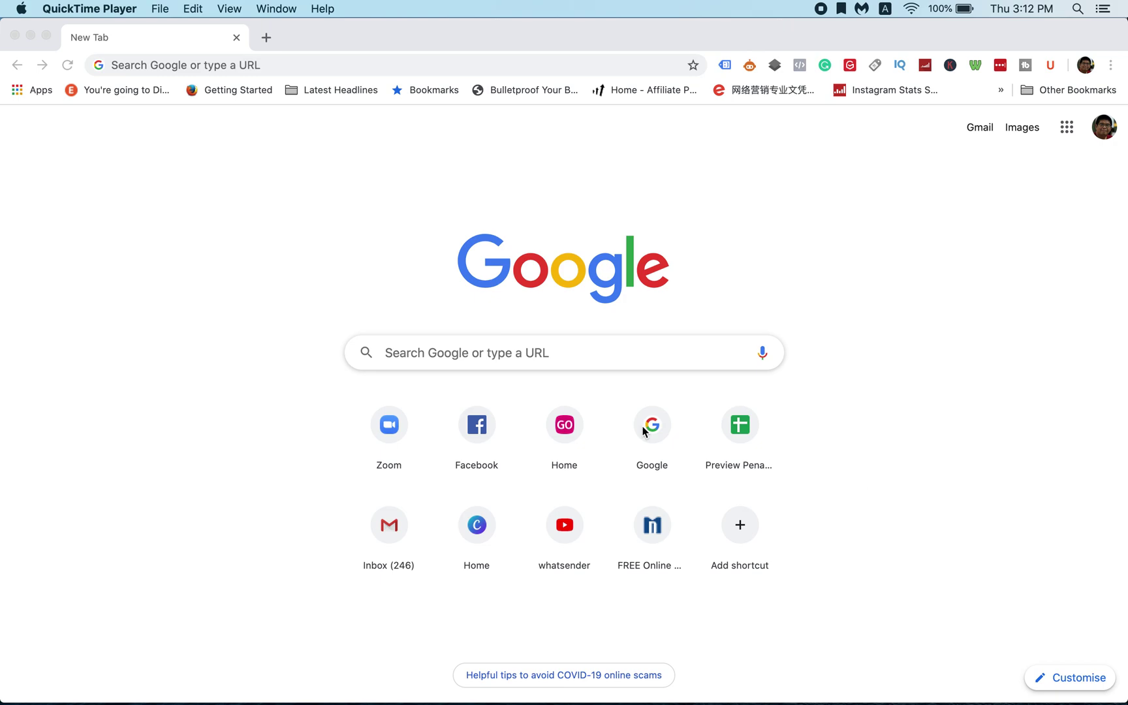
Focus the Chrome address bar on the New Tab page to show recent suggestions
{"action": "left_click", "coordinate": [268, 63]}
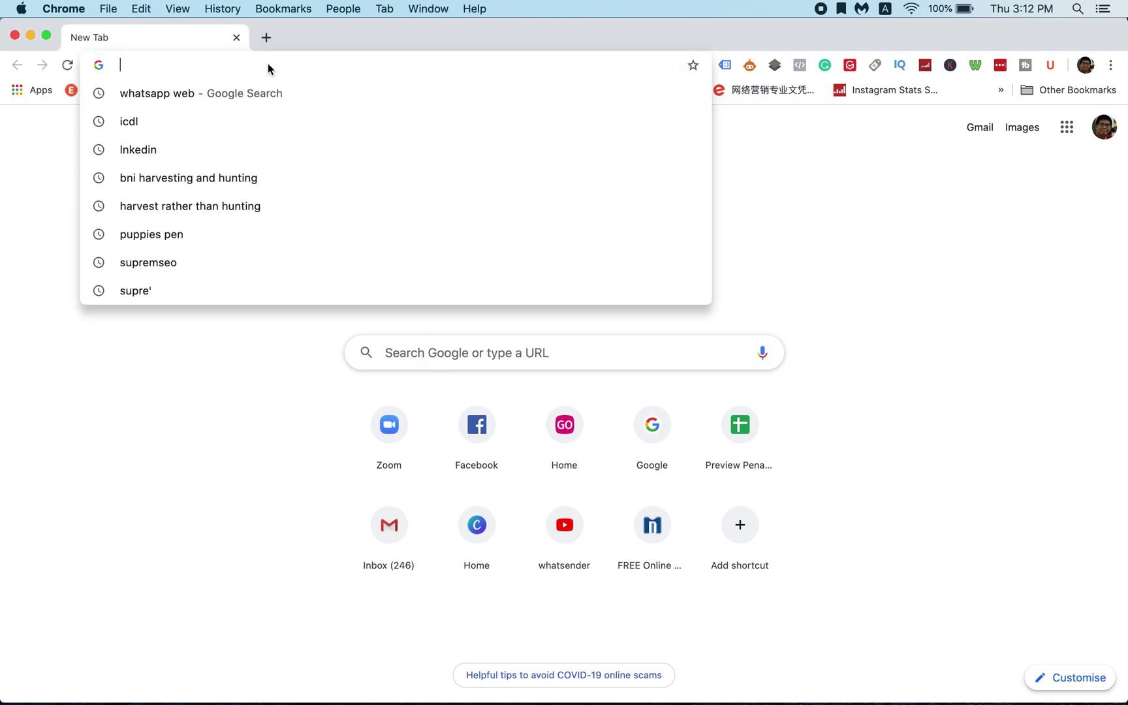
{"action": "type", "text": "www"}
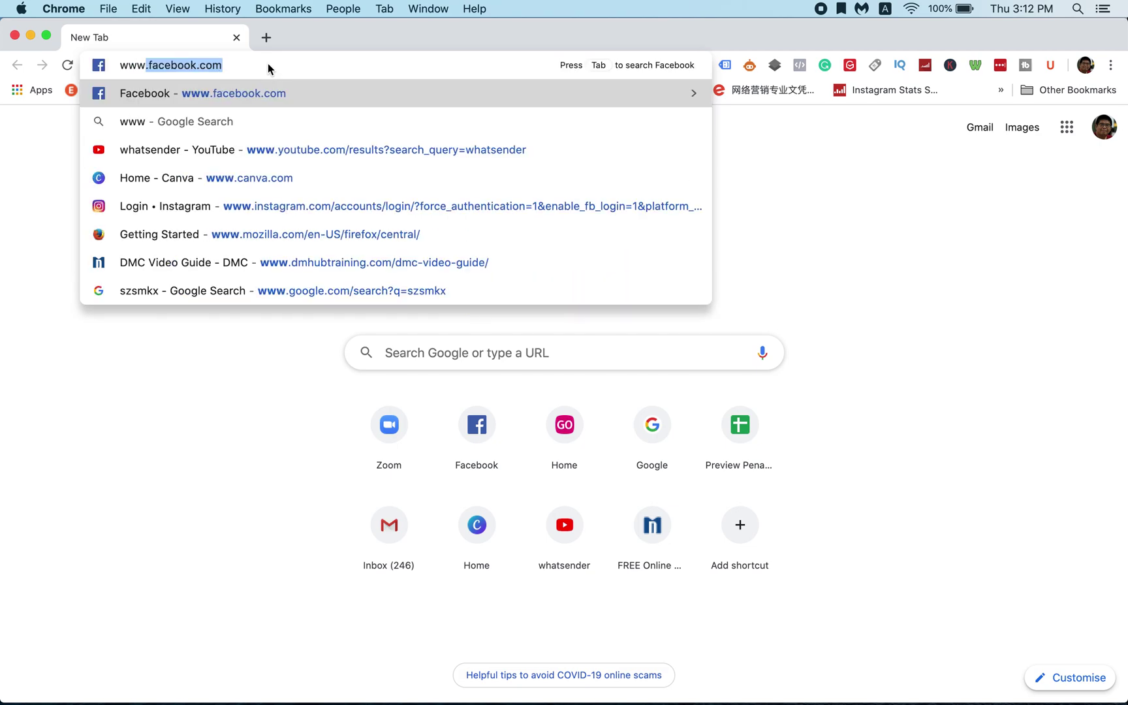
{"action": "type", "text": "."}
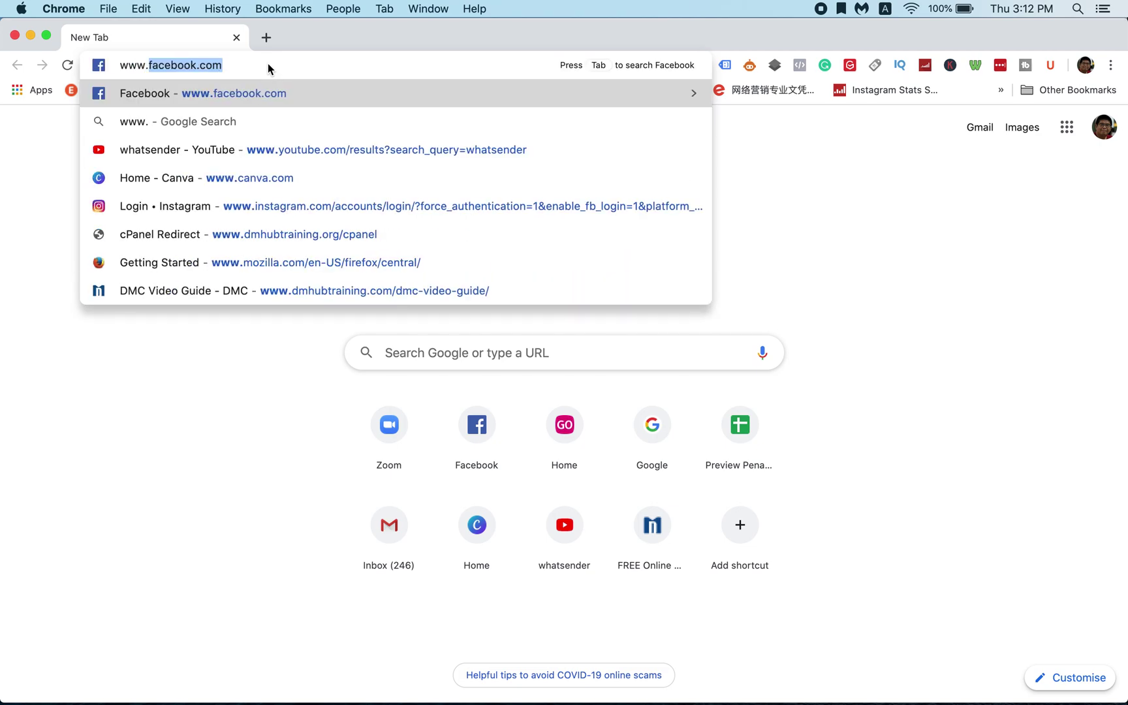
{"action": "type", "text": "dmhubtraining"}
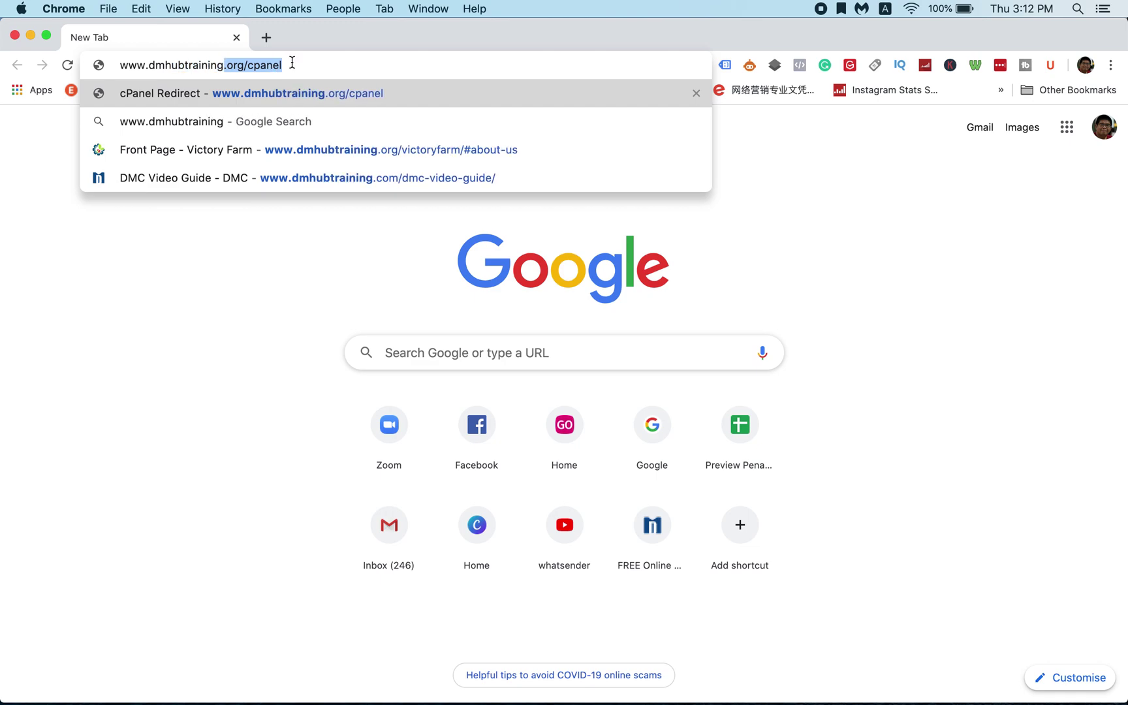
{"action": "left_click", "coordinate": [310, 64]}
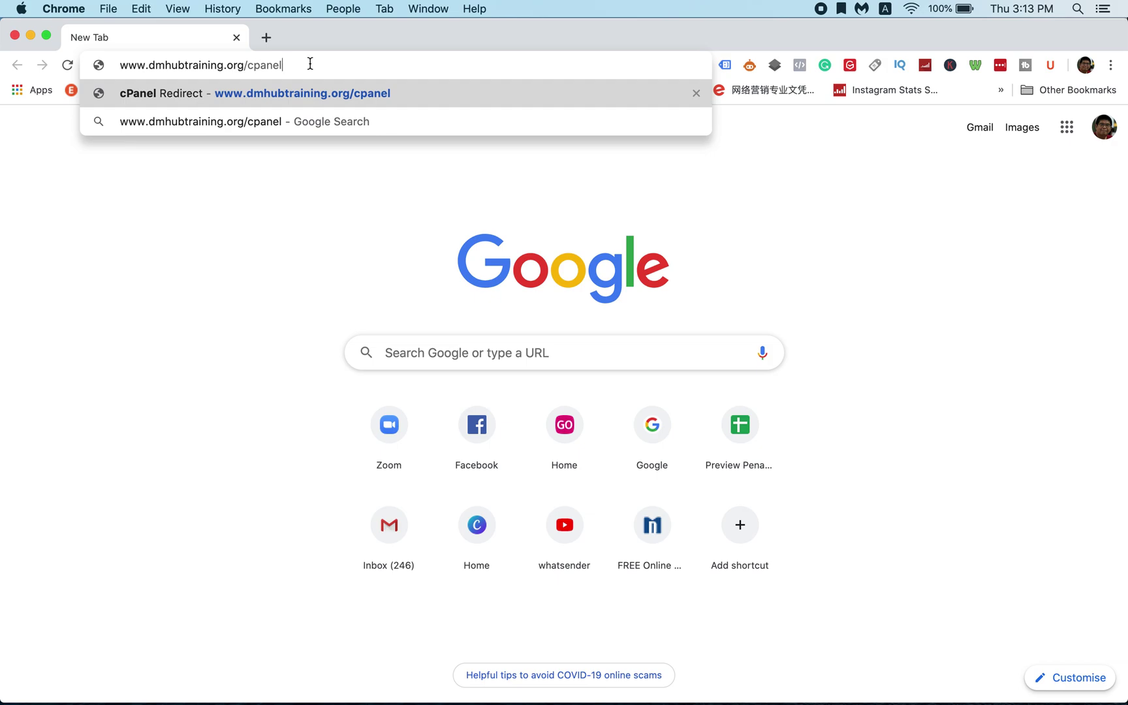
{"action": "key", "text": "Return"}
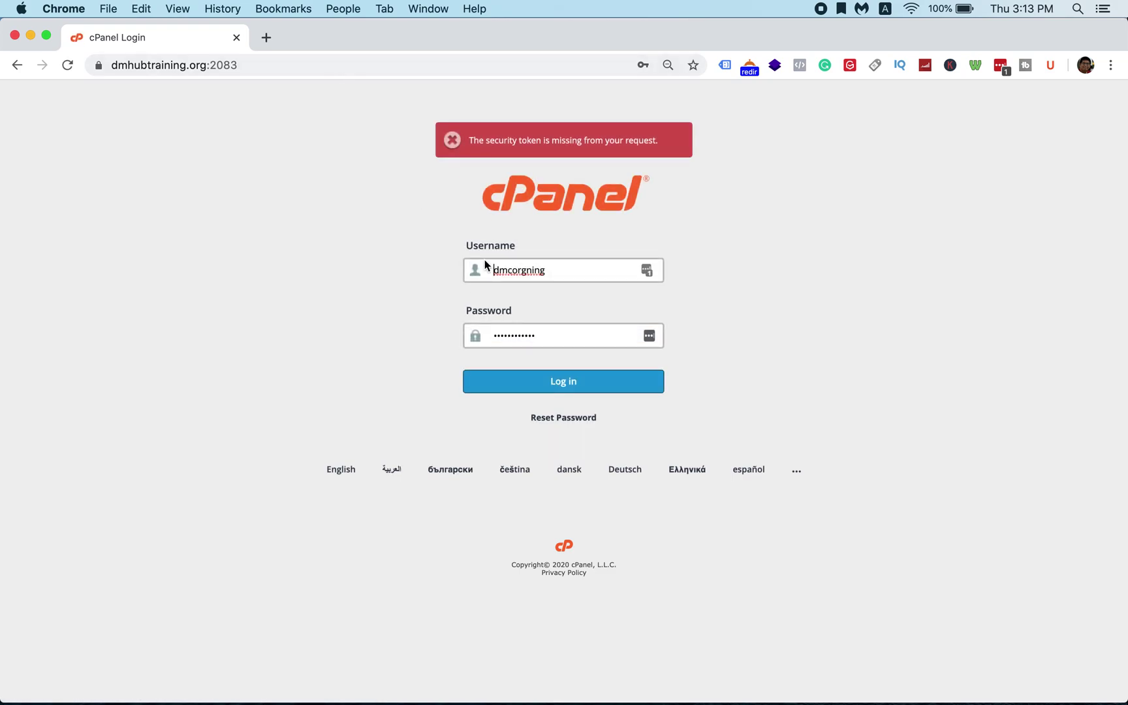
Log in to the dmhubtraining.org cPanel with the saved username and password
{"action": "left_click", "coordinate": [568, 269]}
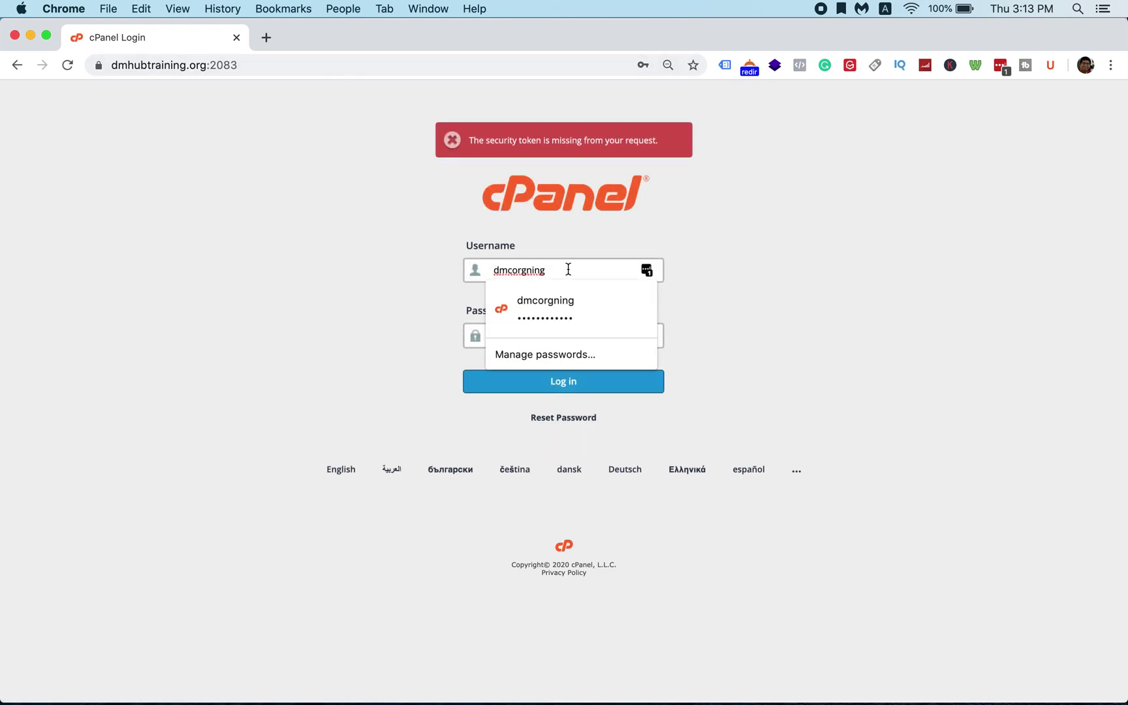
{"action": "left_click", "coordinate": [694, 267]}
{"action": "left_click", "coordinate": [559, 333]}
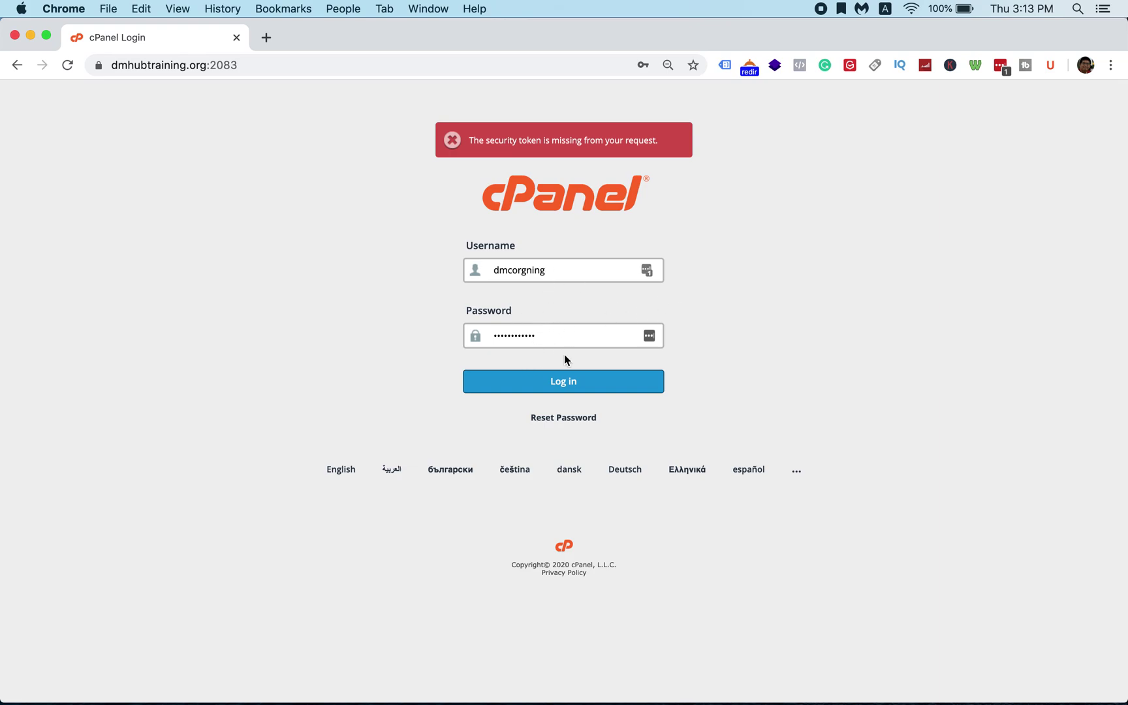
{"action": "left_click", "coordinate": [556, 386]}
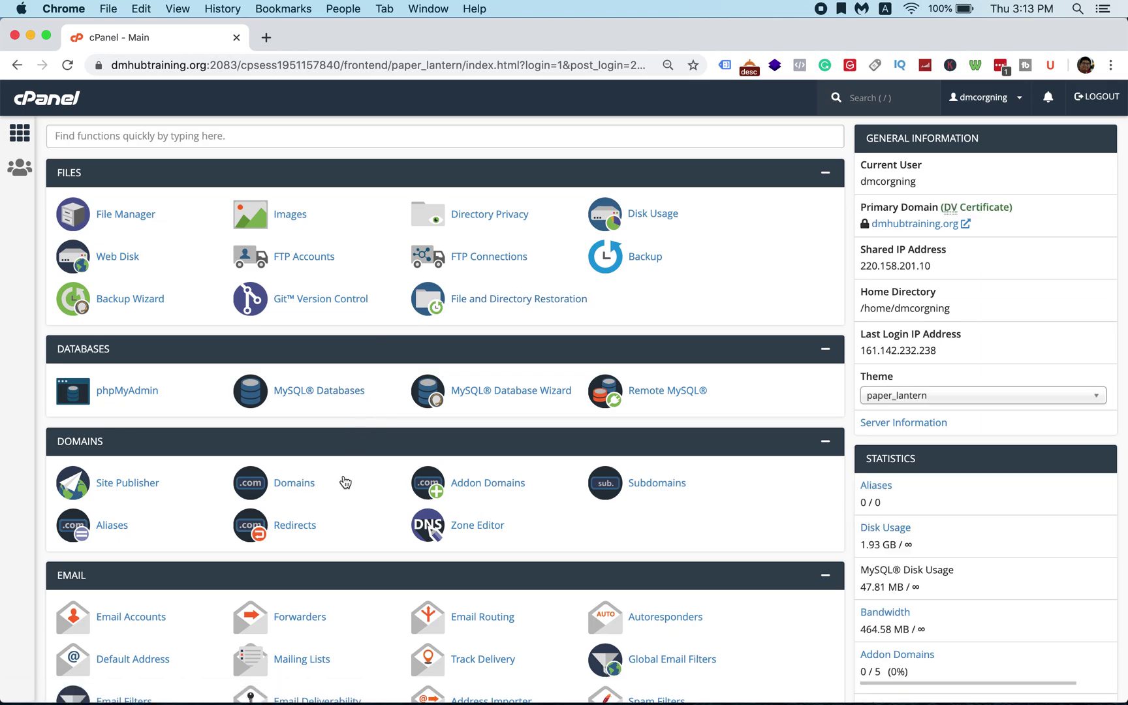
Scroll down to Softaculous Apps Installer and open its WordPress script
{"action": "scroll", "coordinate": [343, 480], "scroll_direction": "down", "scroll_amount": 15}
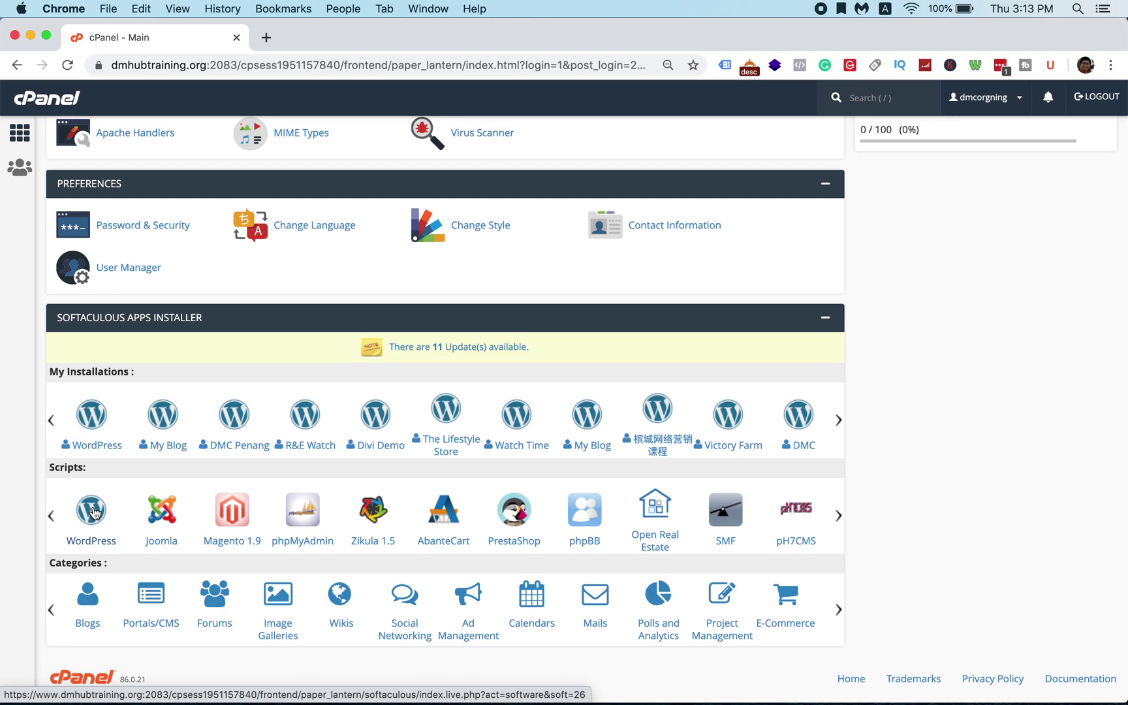
{"action": "left_click", "coordinate": [94, 513]}
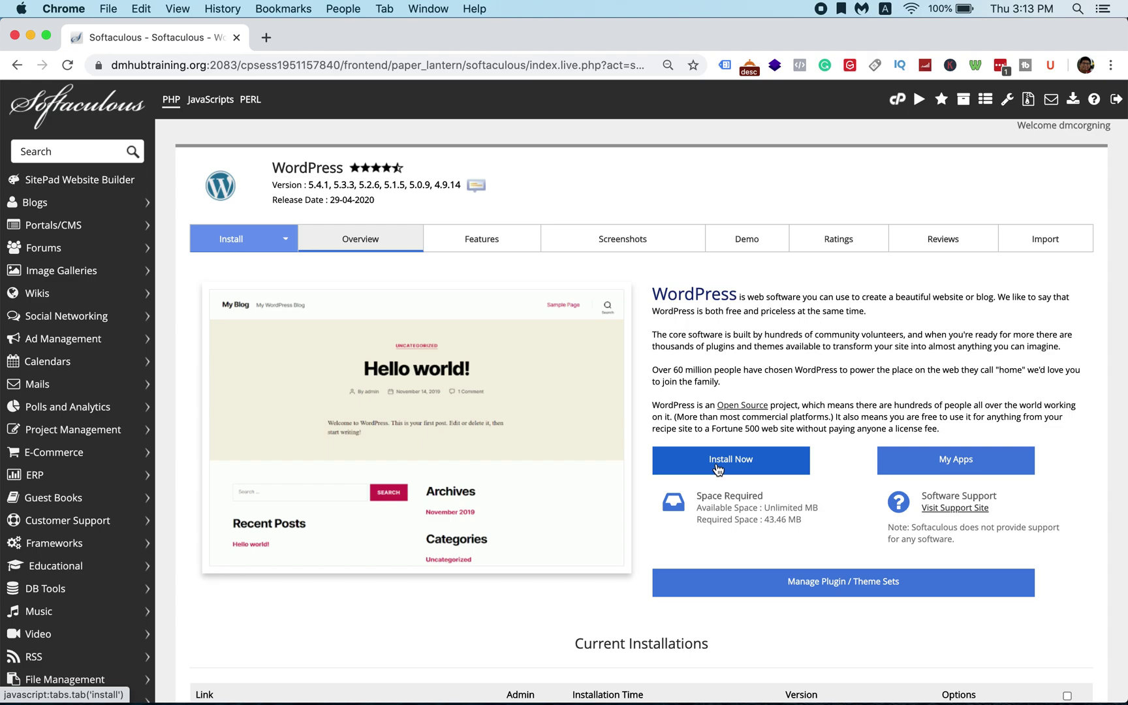
{"action": "left_click", "coordinate": [717, 468]}
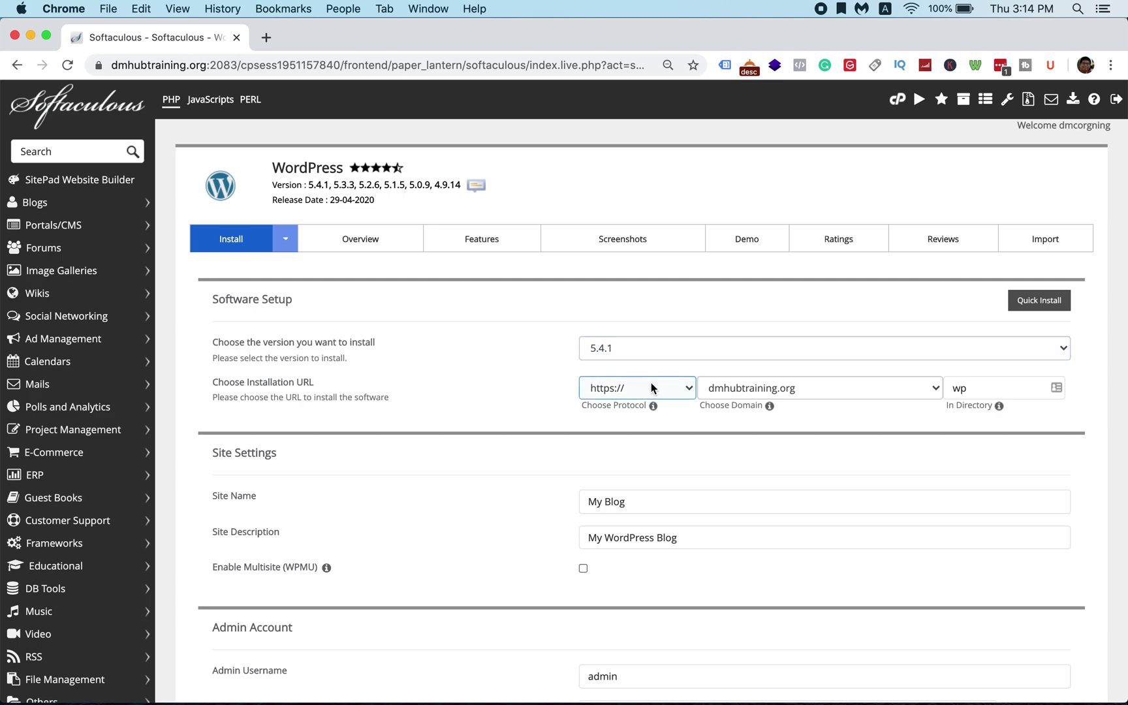
{"action": "left_click", "coordinate": [669, 391]}
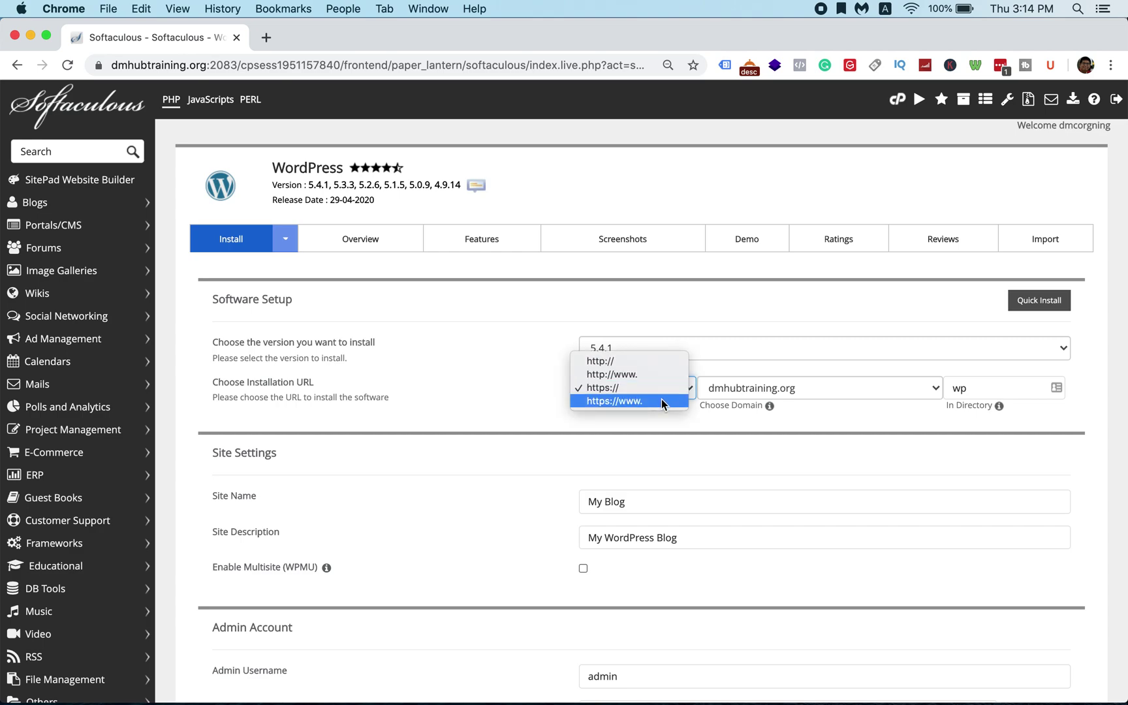
{"action": "left_click", "coordinate": [662, 402]}
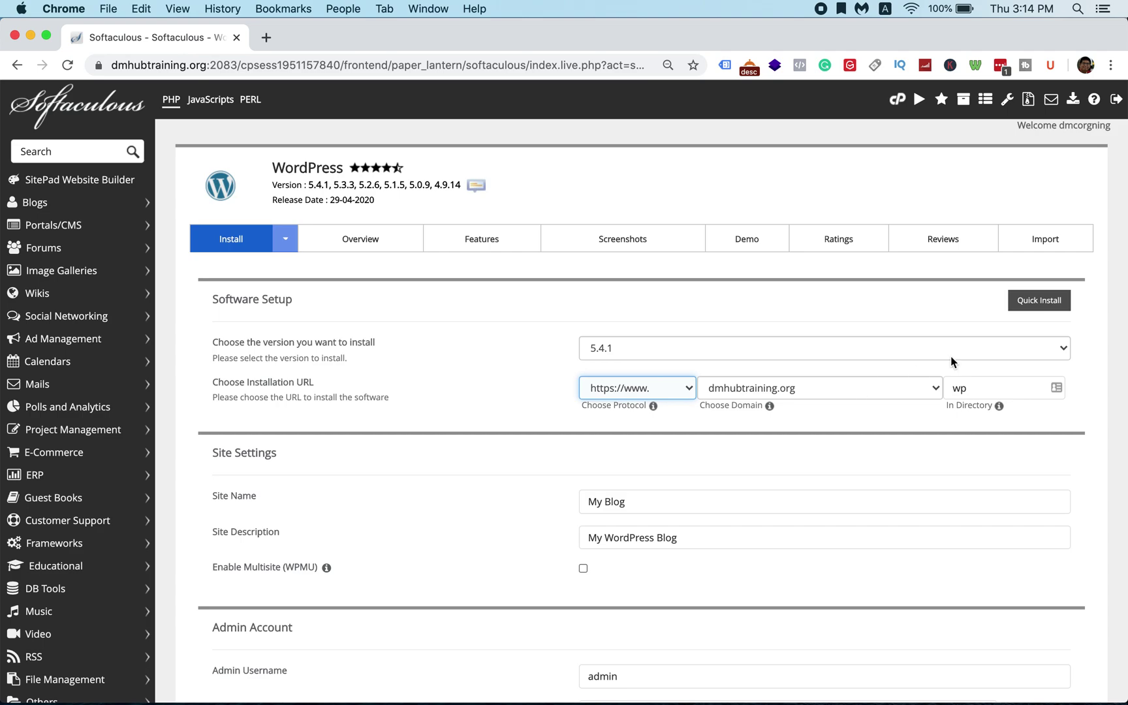
Change the install directory from wp to eShopping
{"action": "left_click", "coordinate": [975, 386]}
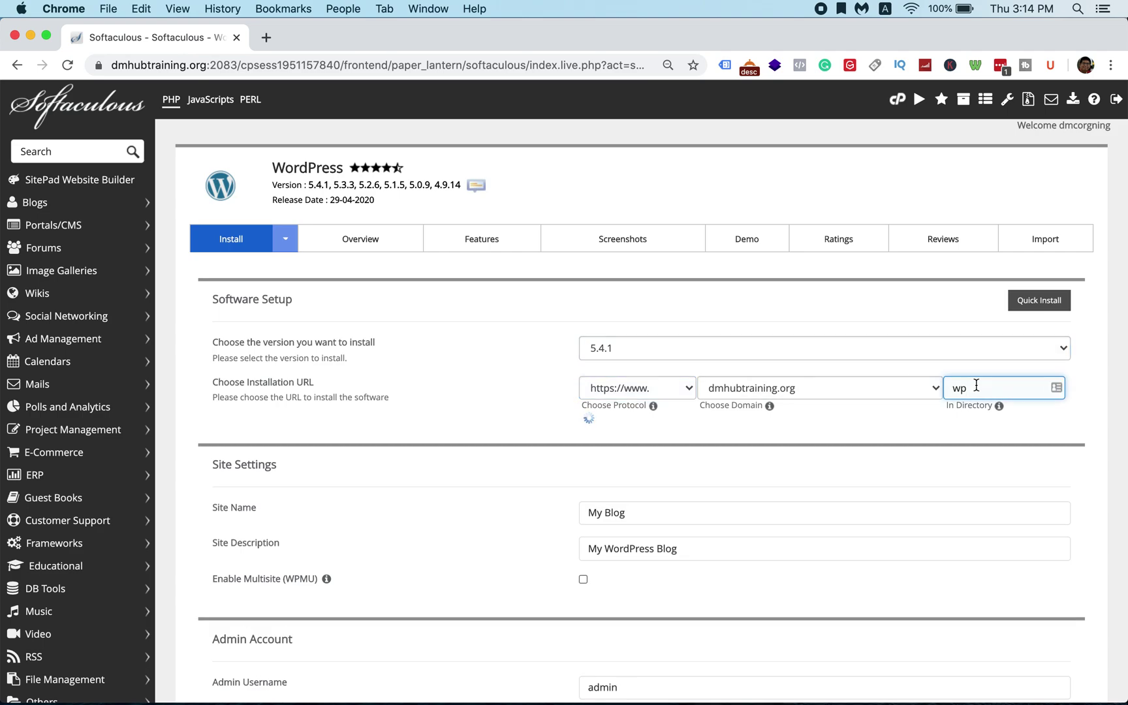
{"action": "key", "text": "BackSpace"}
{"action": "key", "text": "BackSpace"}
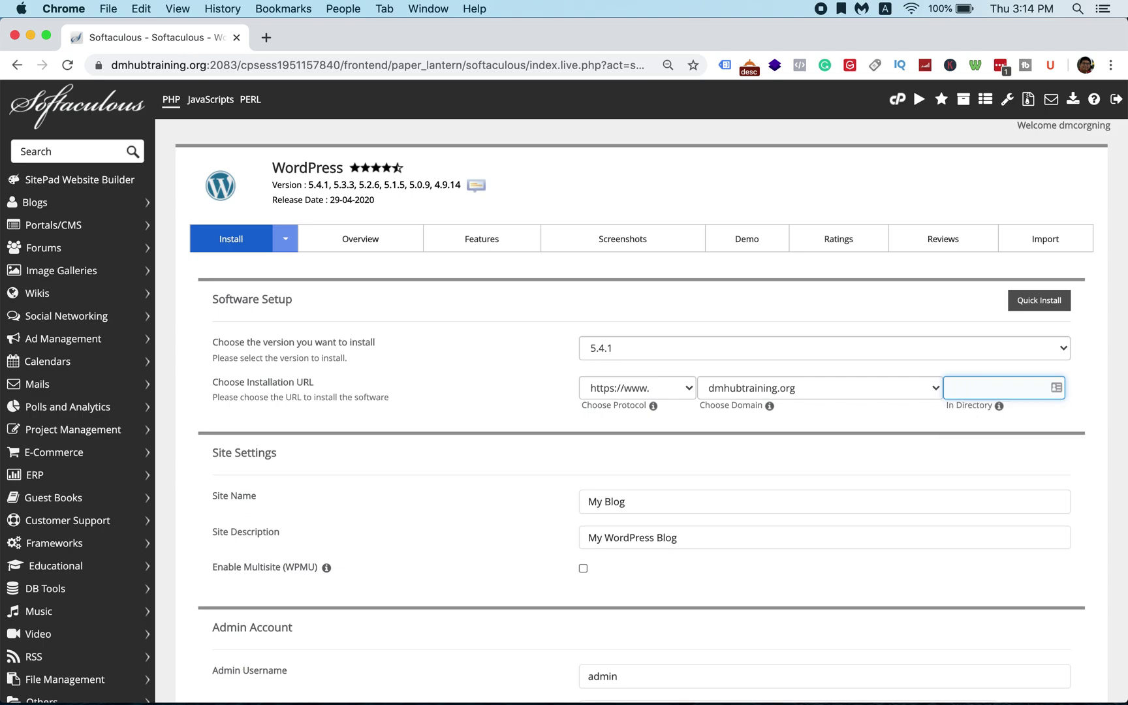
{"action": "type", "text": "e"}
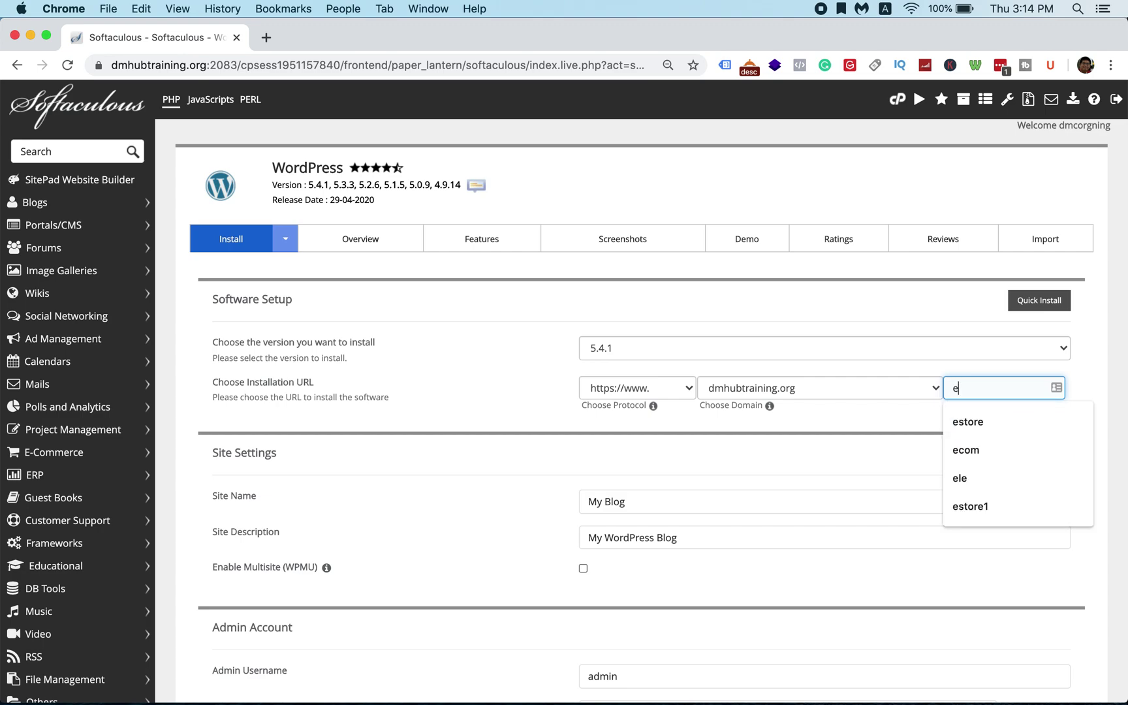
{"action": "type", "text": "Shopping"}
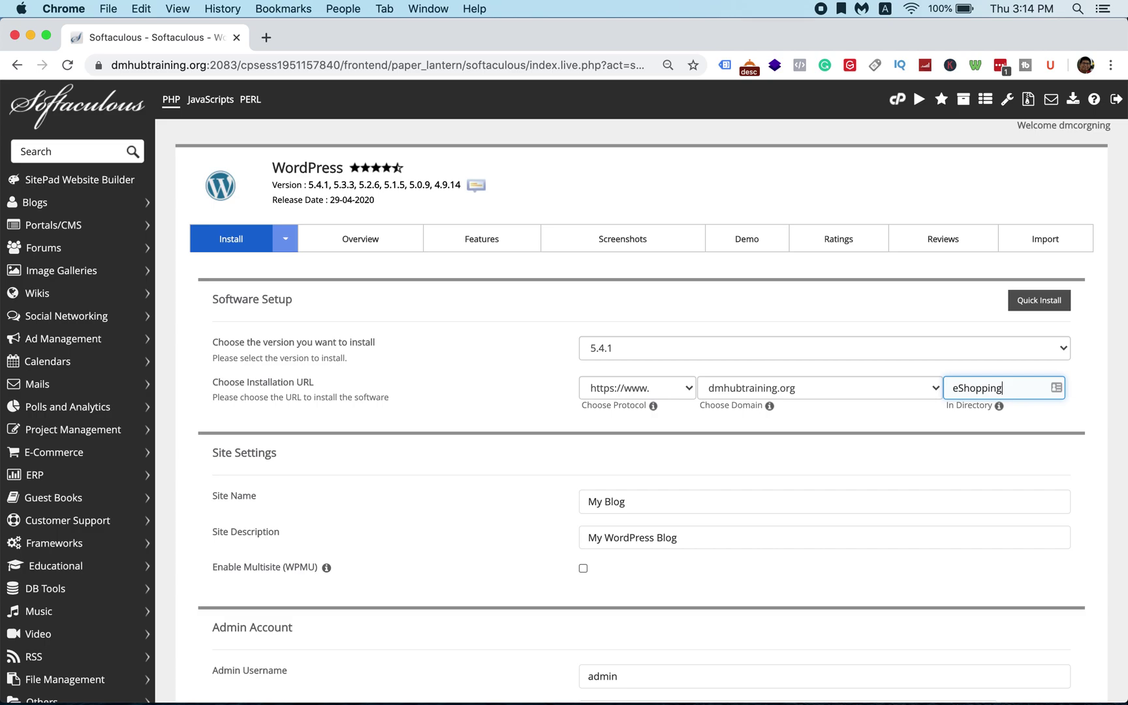
Rename the site from My Blog to EShopping
{"action": "scroll", "coordinate": [680, 472], "scroll_direction": "down", "scroll_amount": 2}
{"action": "left_click", "coordinate": [653, 441]}
{"action": "key", "text": "alt+BackSpace"}
{"action": "key", "text": "alt+BackSpace"}
{"action": "type", "text": "EShopping"}
Replace the site description with 'Your Online Shopping'
{"action": "left_click", "coordinate": [666, 475]}
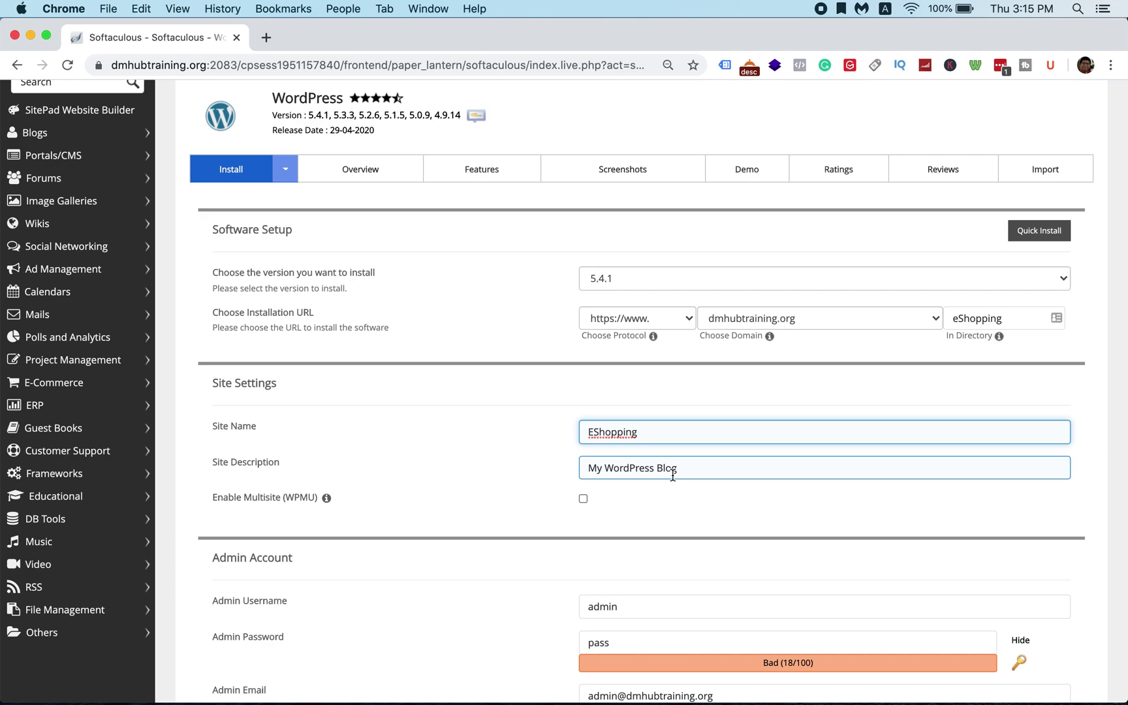
{"action": "left_click_drag", "start_coordinate": [697, 467], "coordinate": [591, 467]}
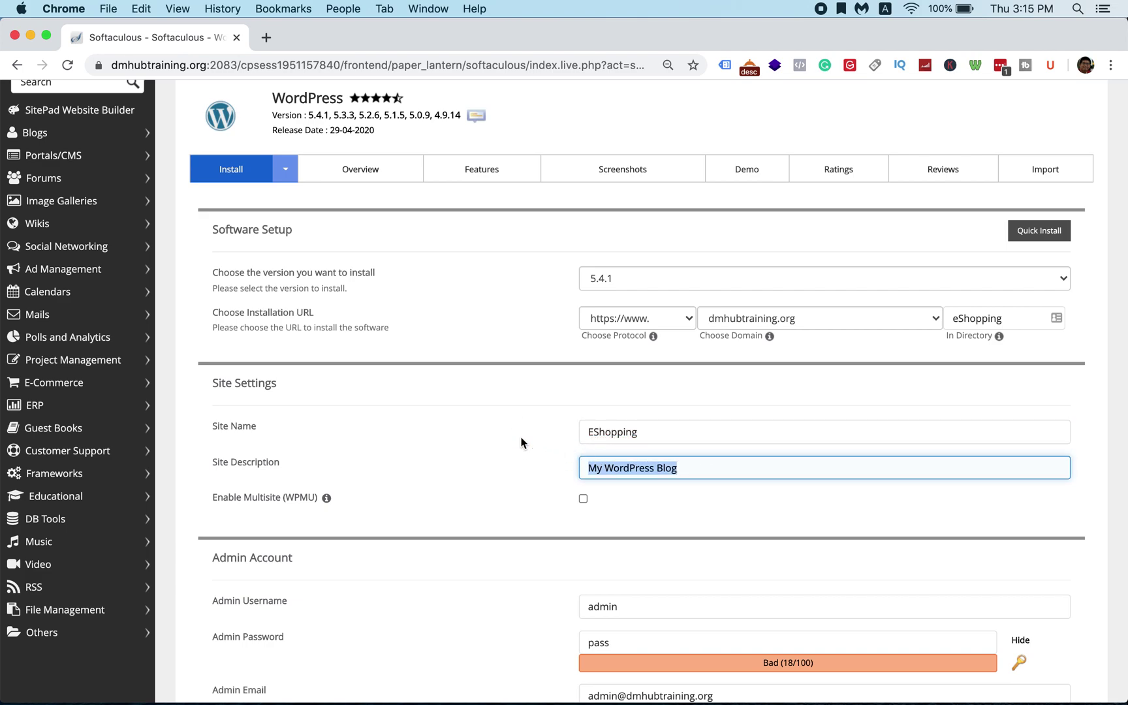
{"action": "type", "text": "Your Online Shopping"}
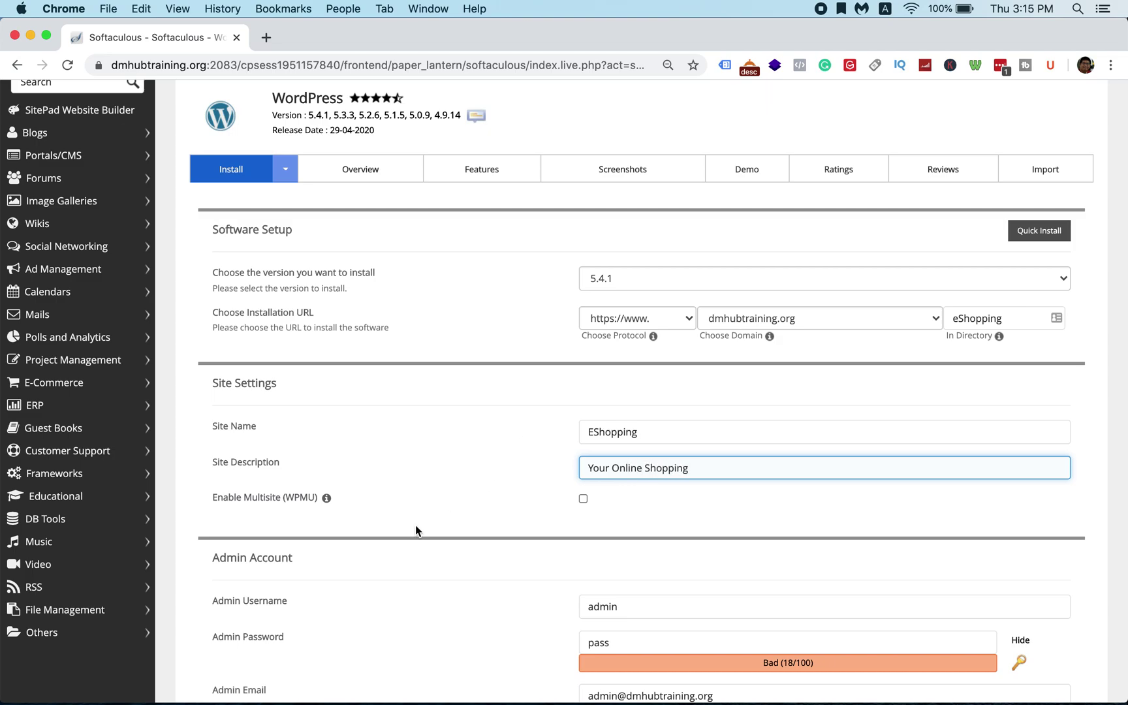
Fill the Admin Username with the suggested admin e-mail address
{"action": "scroll", "coordinate": [415, 526], "scroll_direction": "down", "scroll_amount": 3}
{"action": "left_click", "coordinate": [630, 451]}
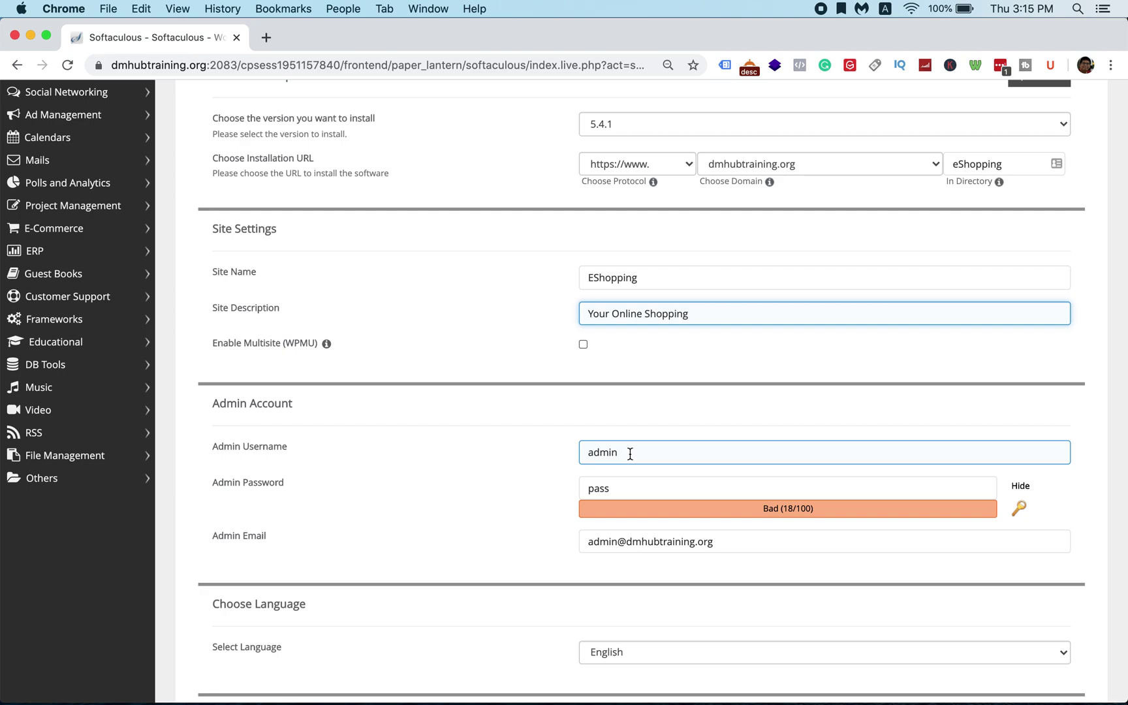
{"action": "left_click", "coordinate": [631, 485]}
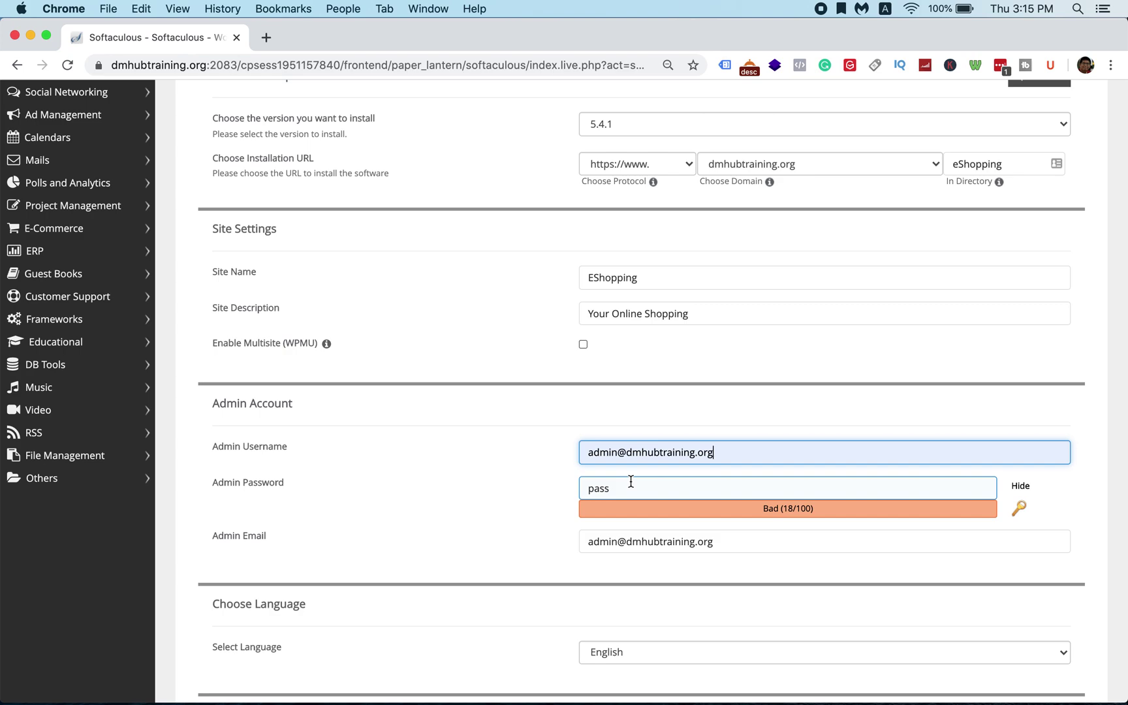
Replace the weak admin password with a new masked one rated Strong (71/100)
{"action": "left_click", "coordinate": [630, 482]}
{"action": "key", "text": "BackSpace"}
{"action": "key", "text": "BackSpace"}
{"action": "key", "text": "BackSpace"}
{"action": "key", "text": "BackSpace"}
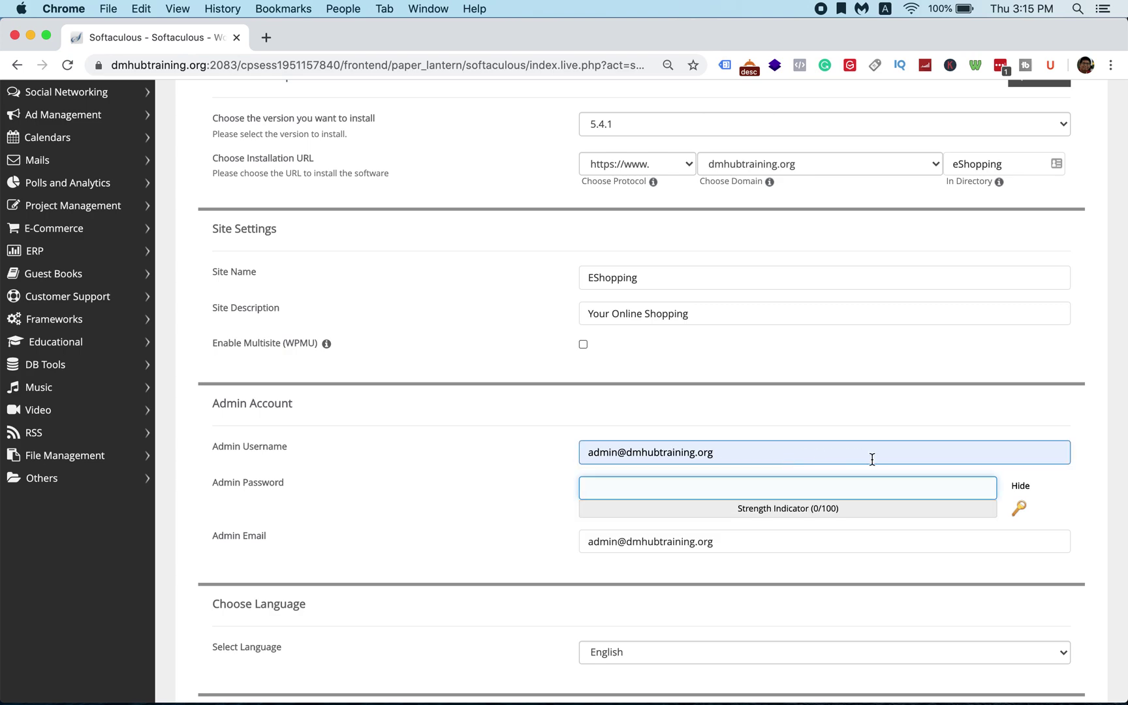
{"action": "left_click", "coordinate": [1021, 487]}
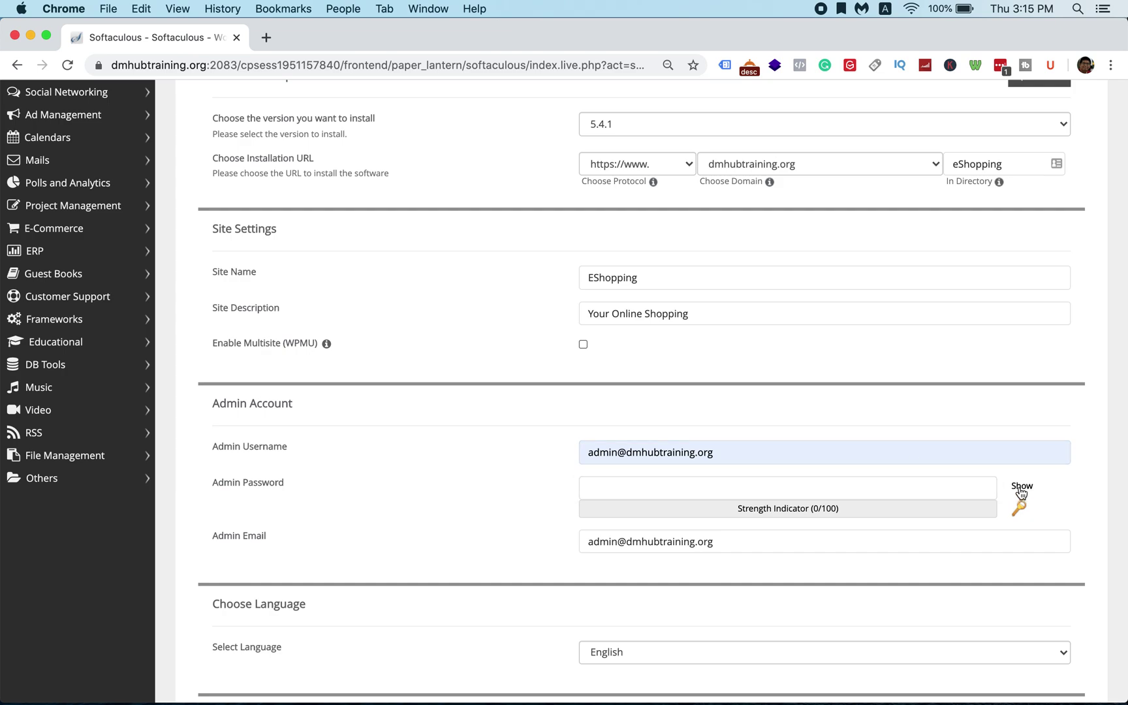
{"action": "left_click", "coordinate": [811, 492]}
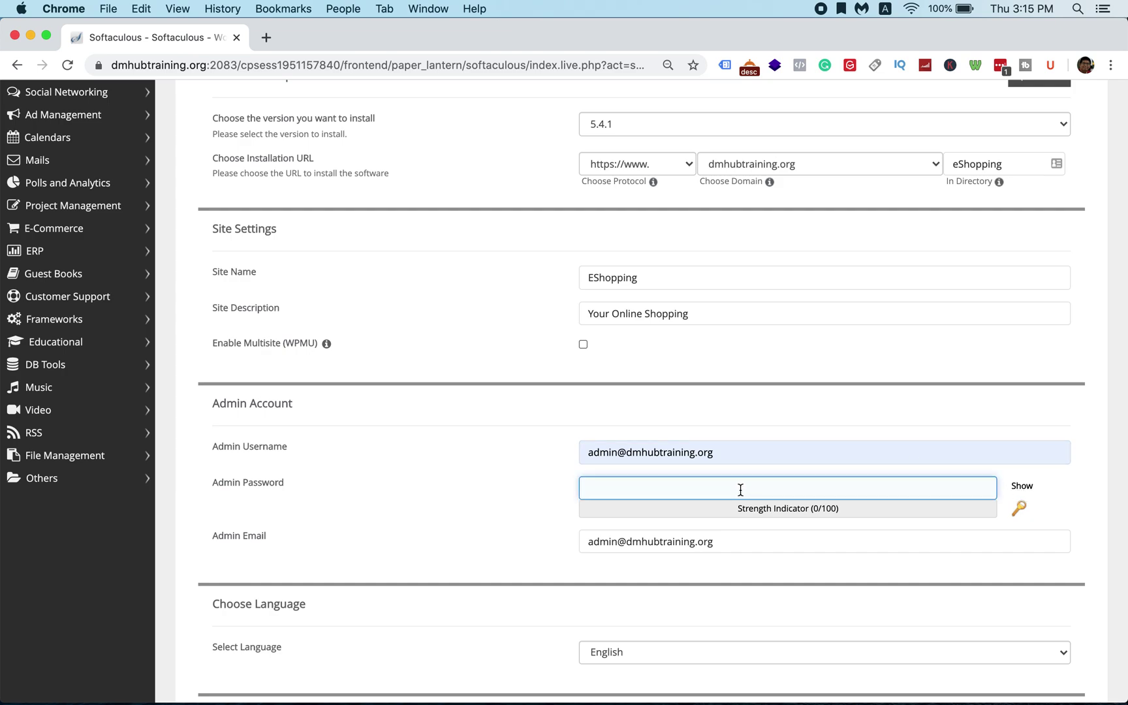
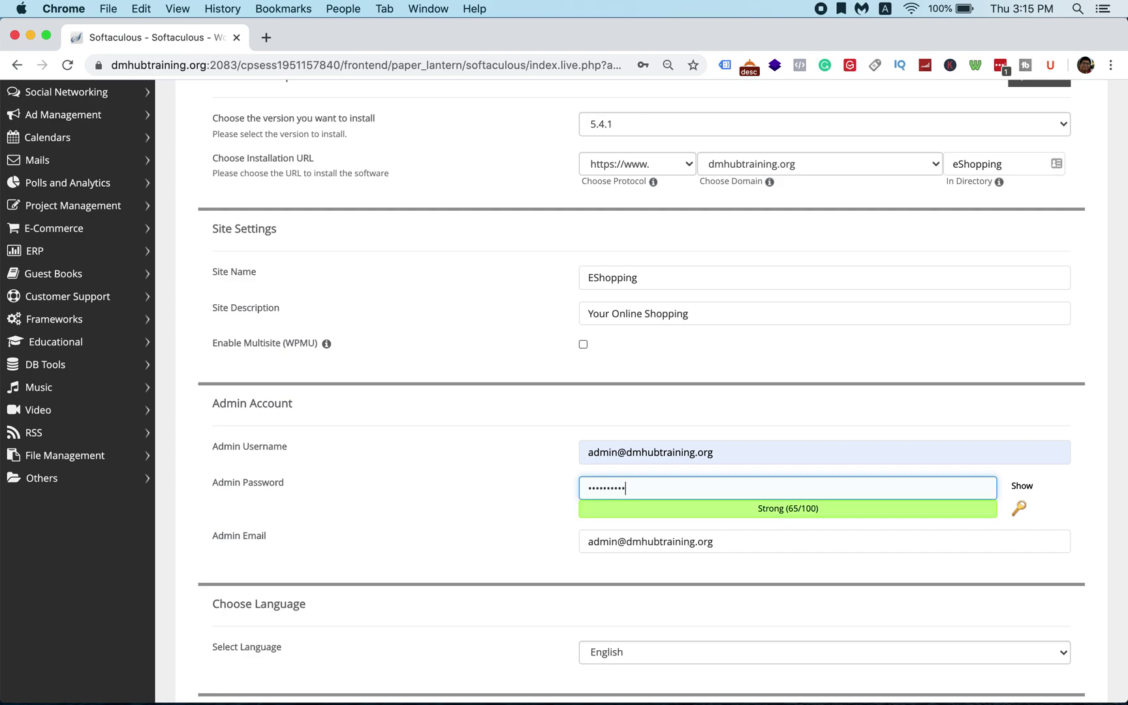
{"action": "left_click", "coordinate": [525, 501]}
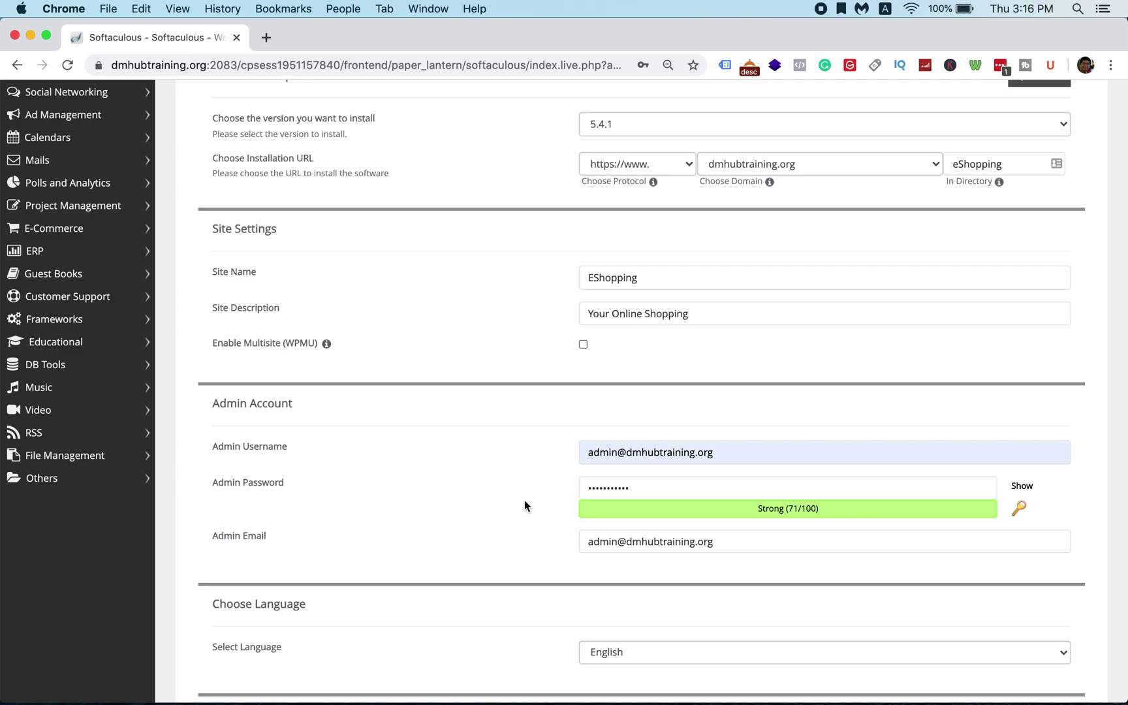
{"action": "scroll", "coordinate": [519, 505], "scroll_direction": "down", "scroll_amount": 15}
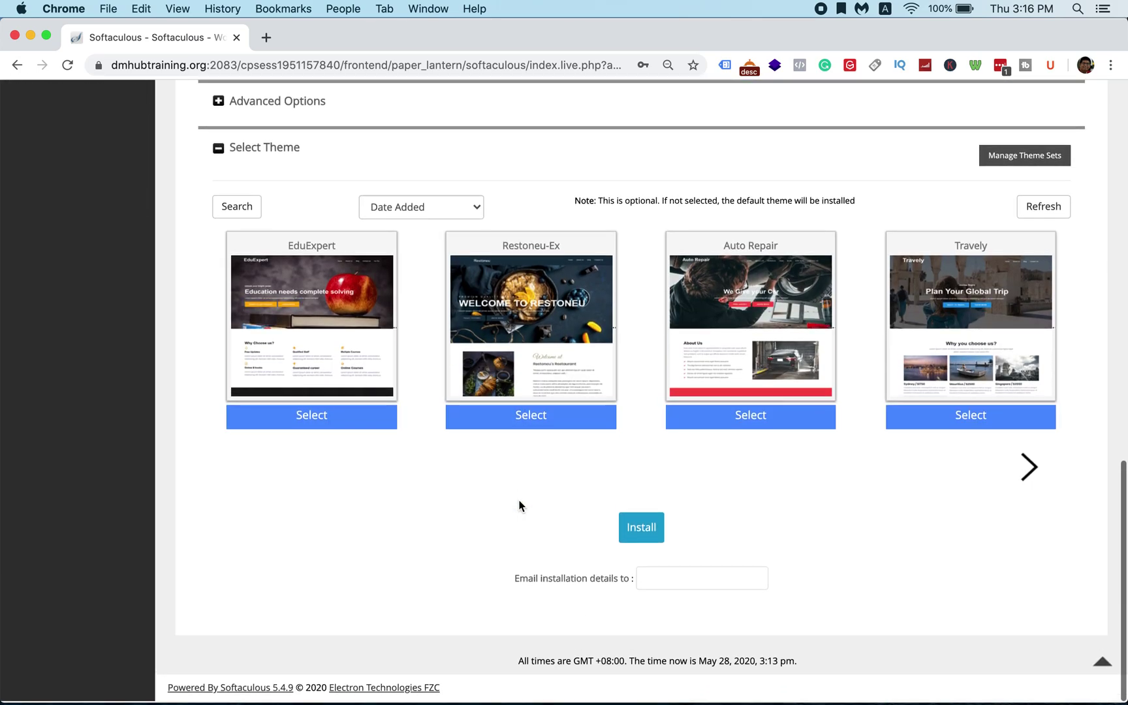
E-mail installation details to the admin address and start the WordPress install
{"action": "left_click", "coordinate": [651, 582]}
{"action": "left_click", "coordinate": [650, 582]}
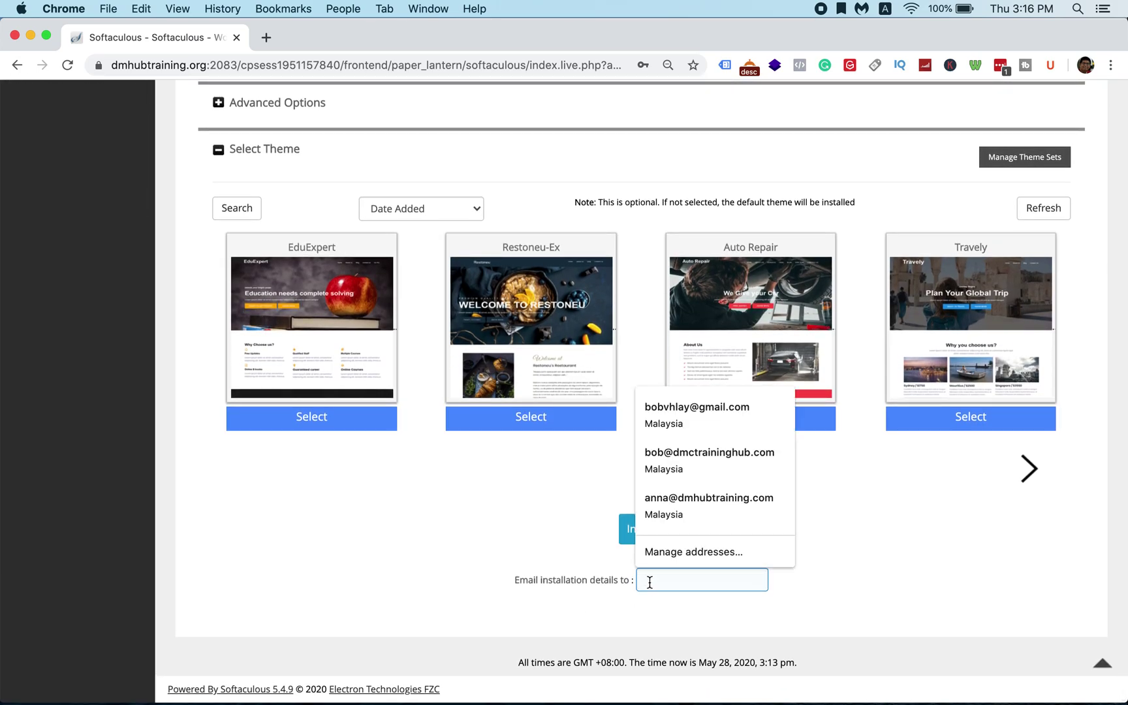
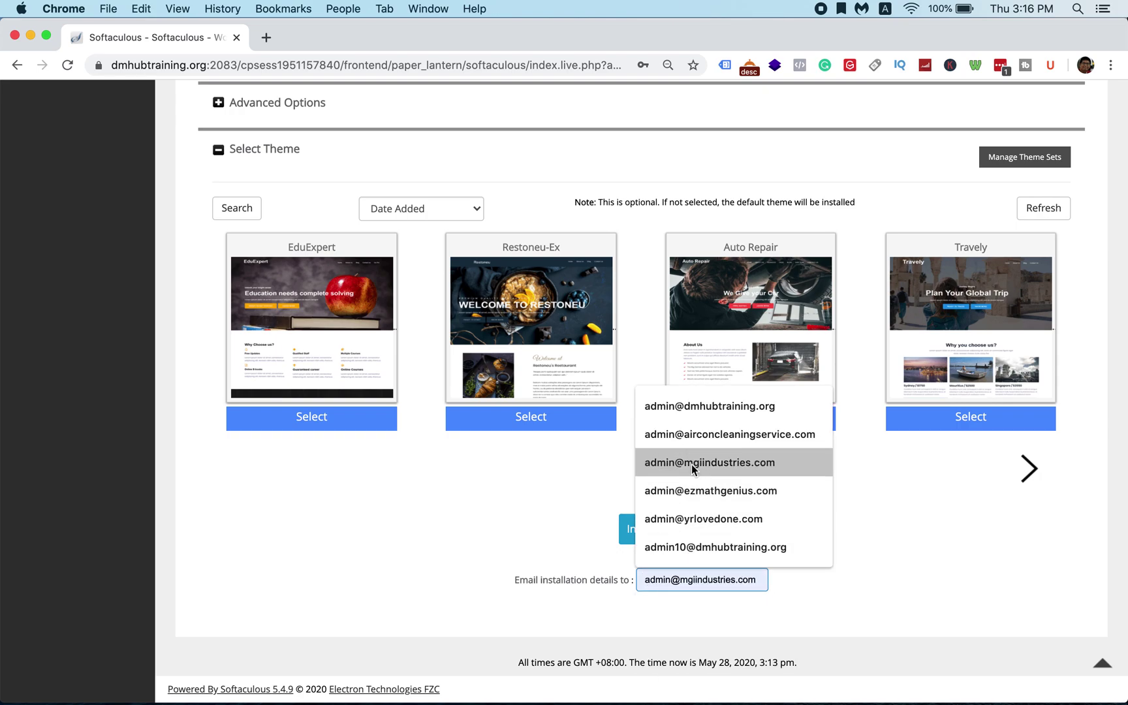
{"action": "left_click", "coordinate": [688, 416]}
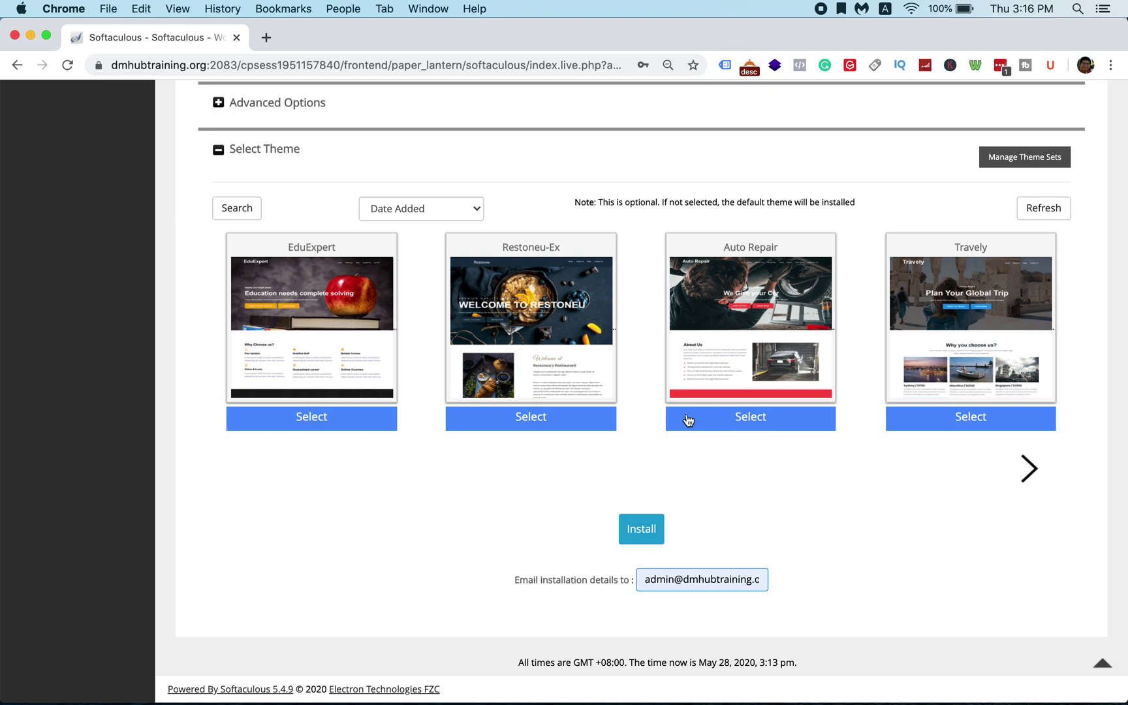
{"action": "left_click", "coordinate": [637, 534]}
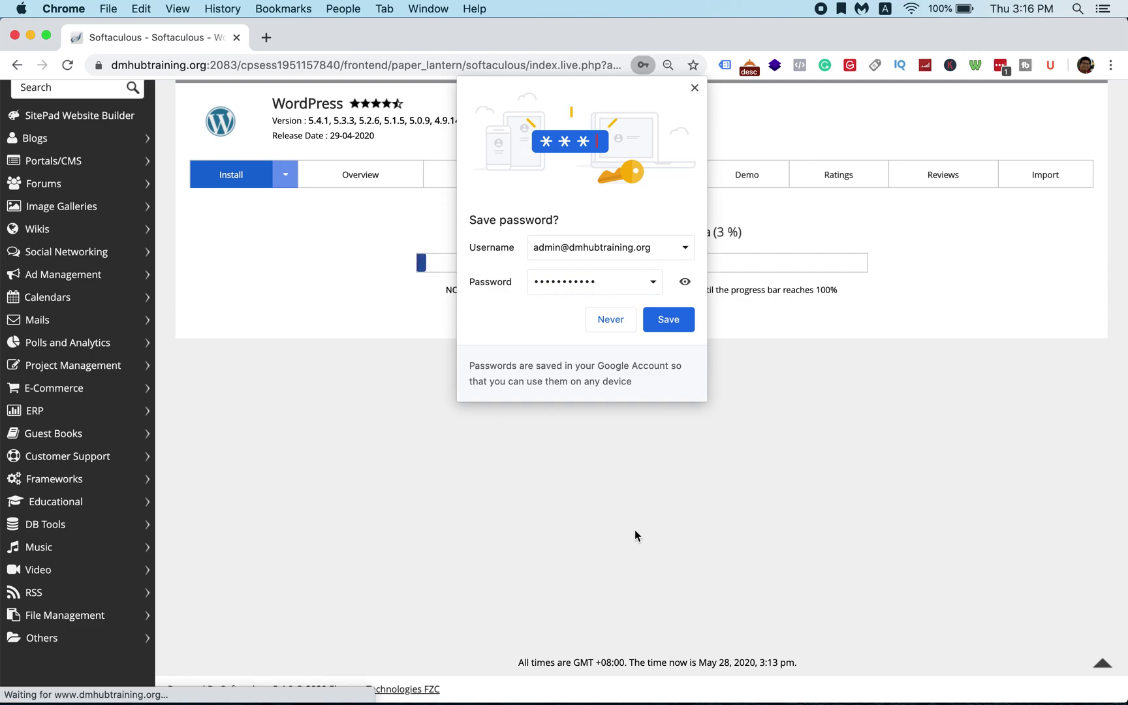
Decline the password prompts, then open the finished EShopping site's admin URL
{"action": "left_click", "coordinate": [613, 322]}
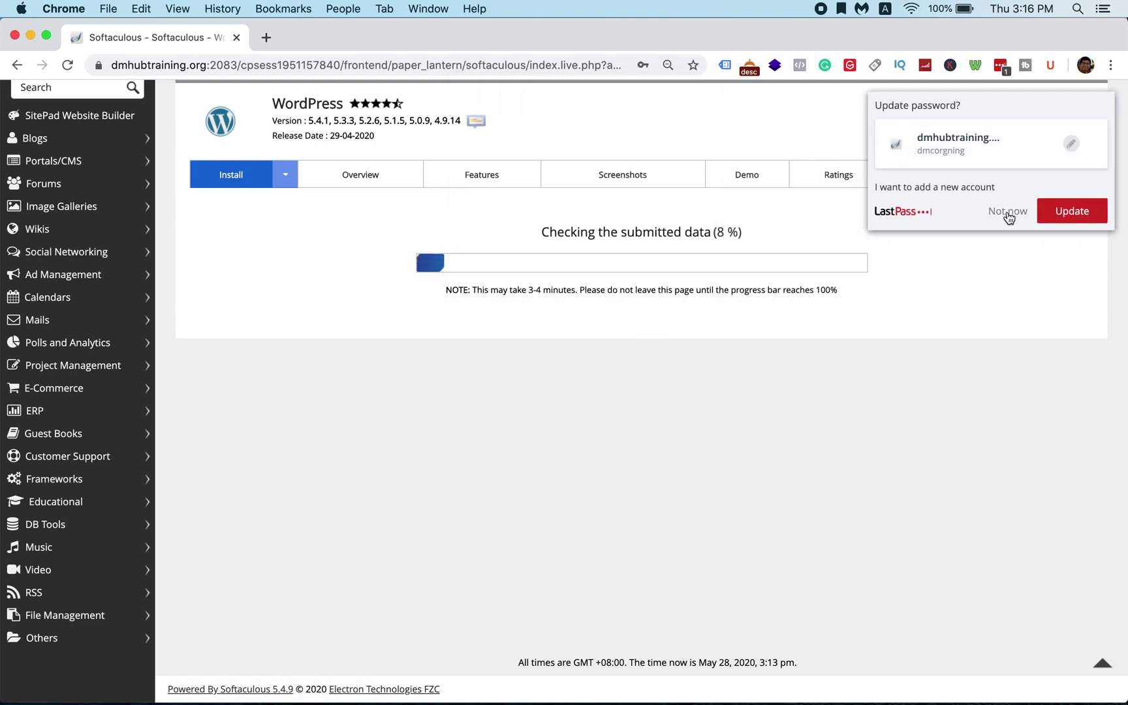
{"action": "left_click", "coordinate": [1007, 212]}
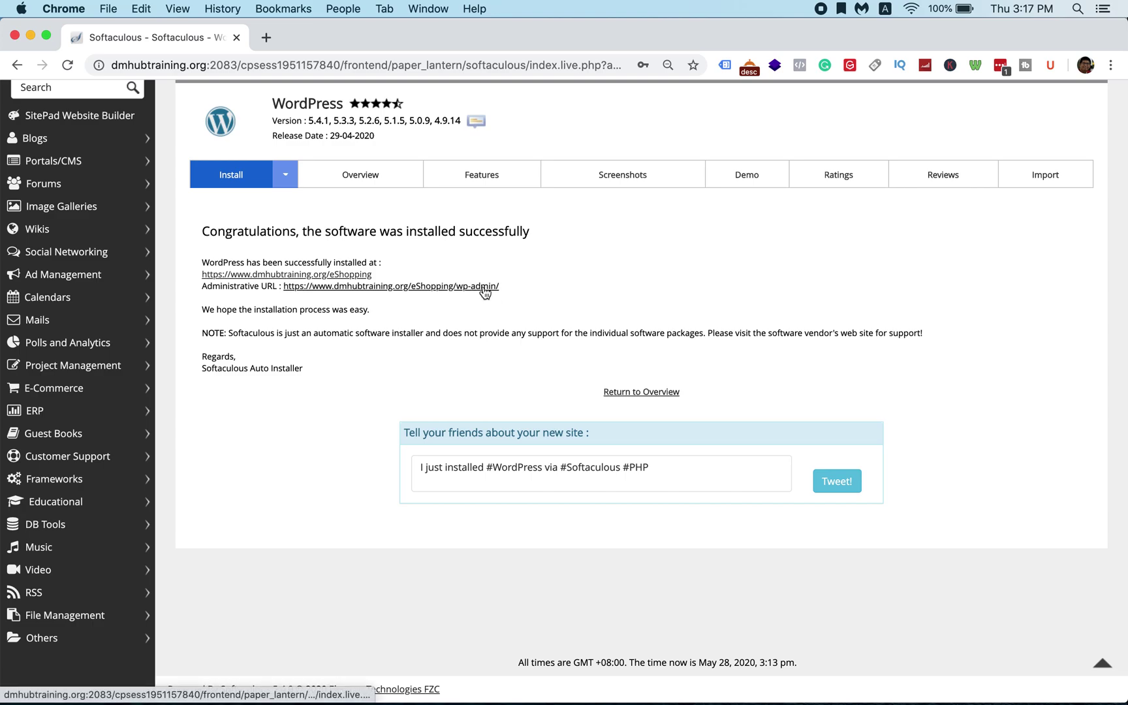
{"action": "left_click", "coordinate": [484, 287]}
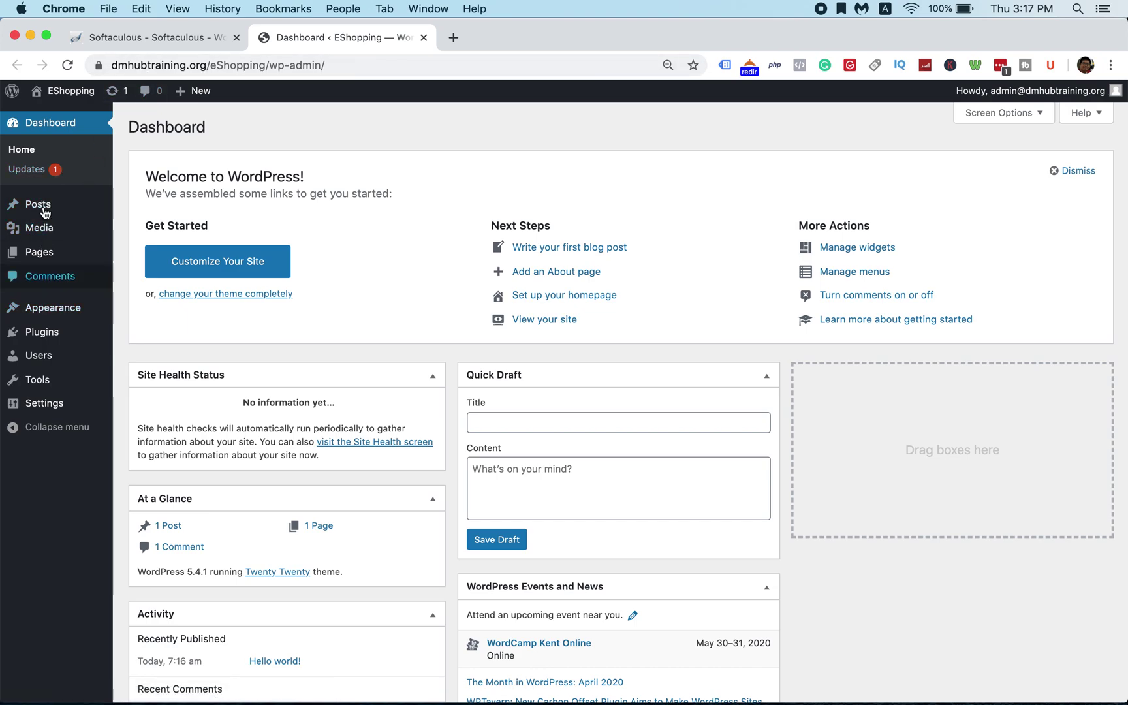
Let the EShopping Dashboard load, showing 1 post, 1 page and WordPress 5.4.1 with Twenty Twenty
{"action": "mouse_move", "coordinate": [45, 210]}
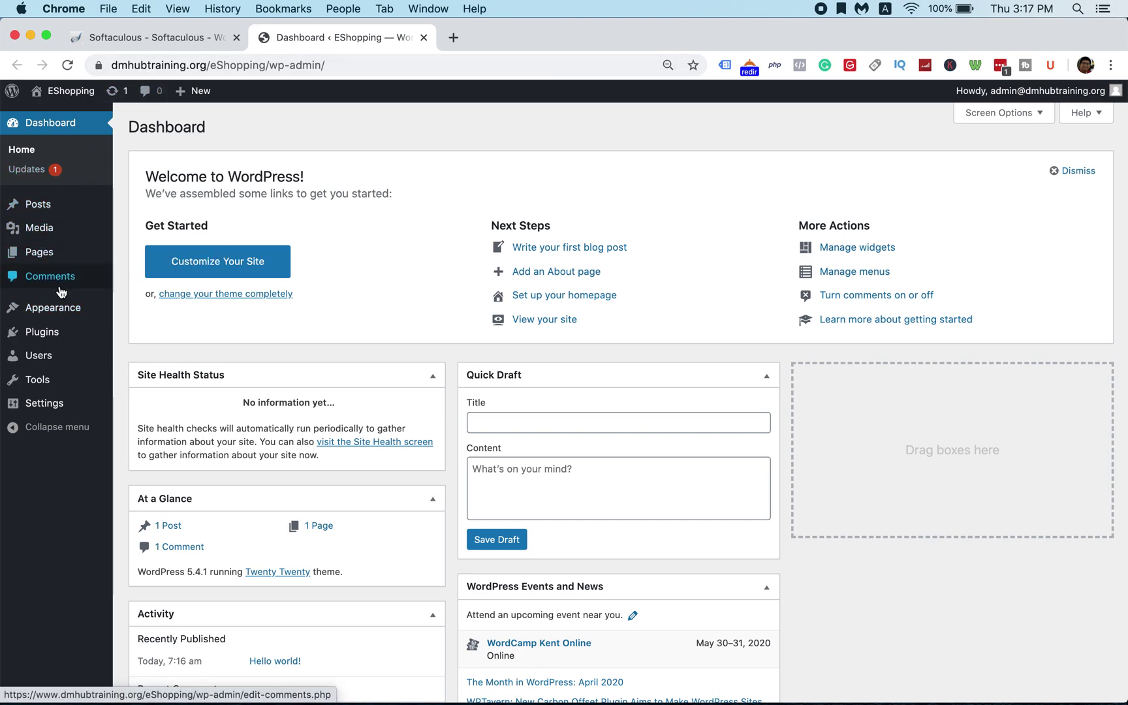
{"action": "mouse_move", "coordinate": [63, 312]}
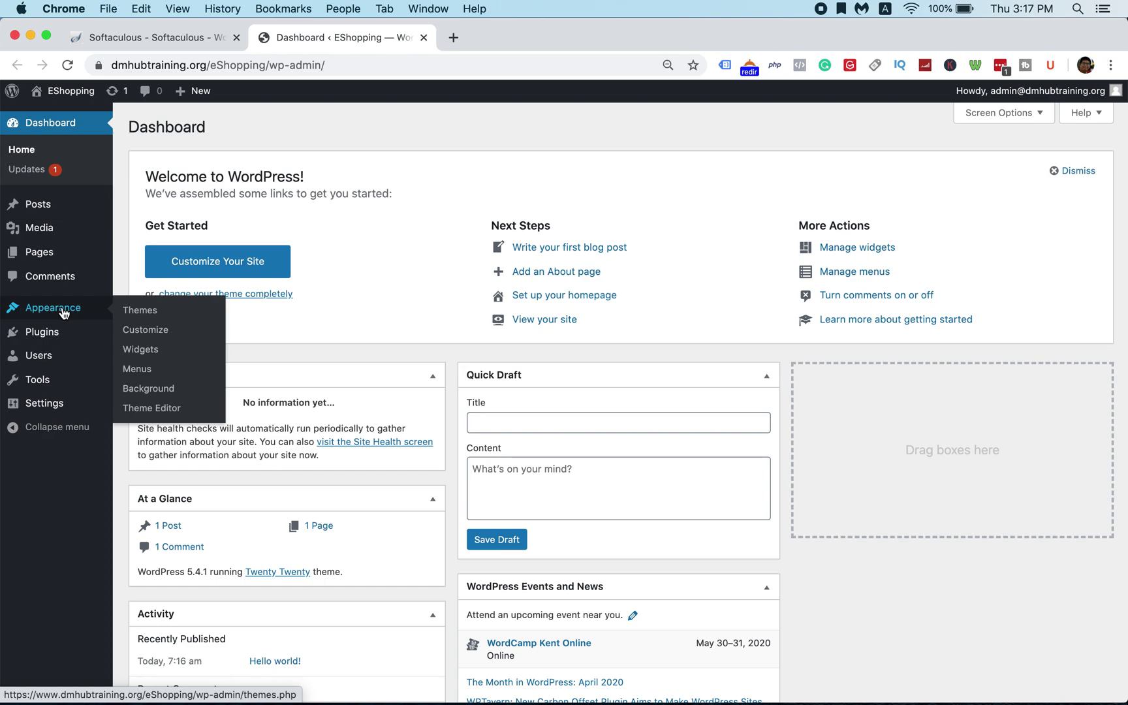
Check Appearance > Themes with Twenty Twenty active, then go to the Add Themes page
{"action": "left_click", "coordinate": [139, 314]}
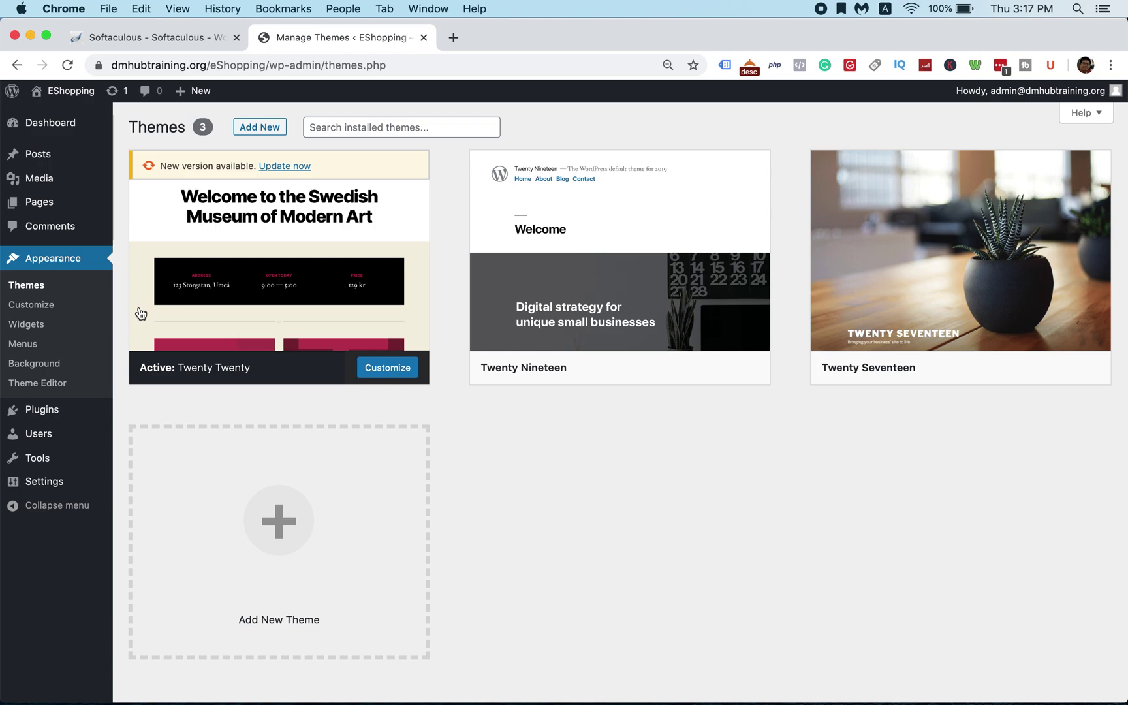
{"action": "mouse_move", "coordinate": [242, 277]}
{"action": "left_click", "coordinate": [268, 127]}
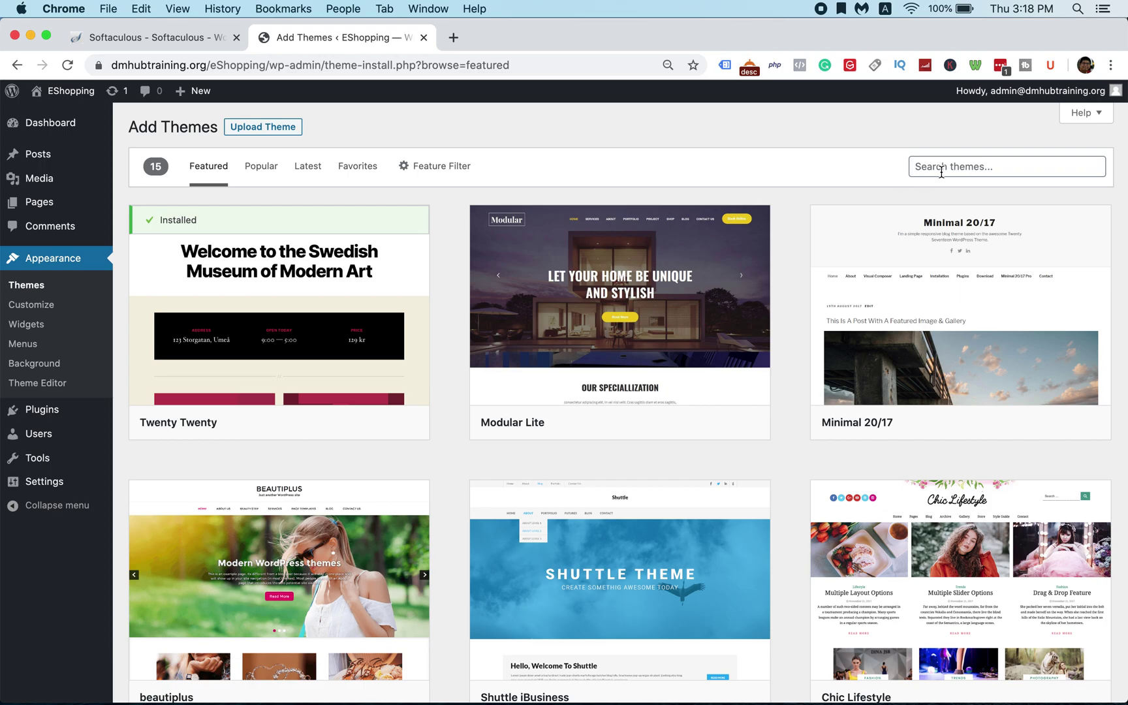
Search the theme directory for 'storefront' and review the 50 results led by Storefront
{"action": "left_click", "coordinate": [922, 166]}
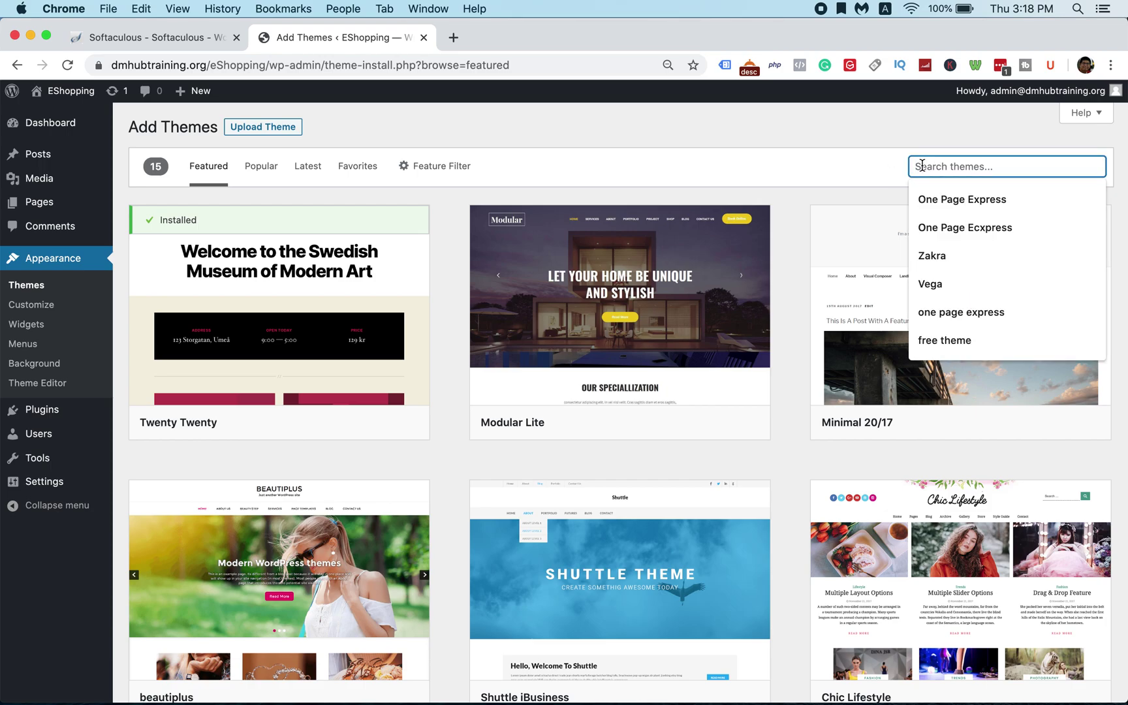
{"action": "type", "text": "store"}
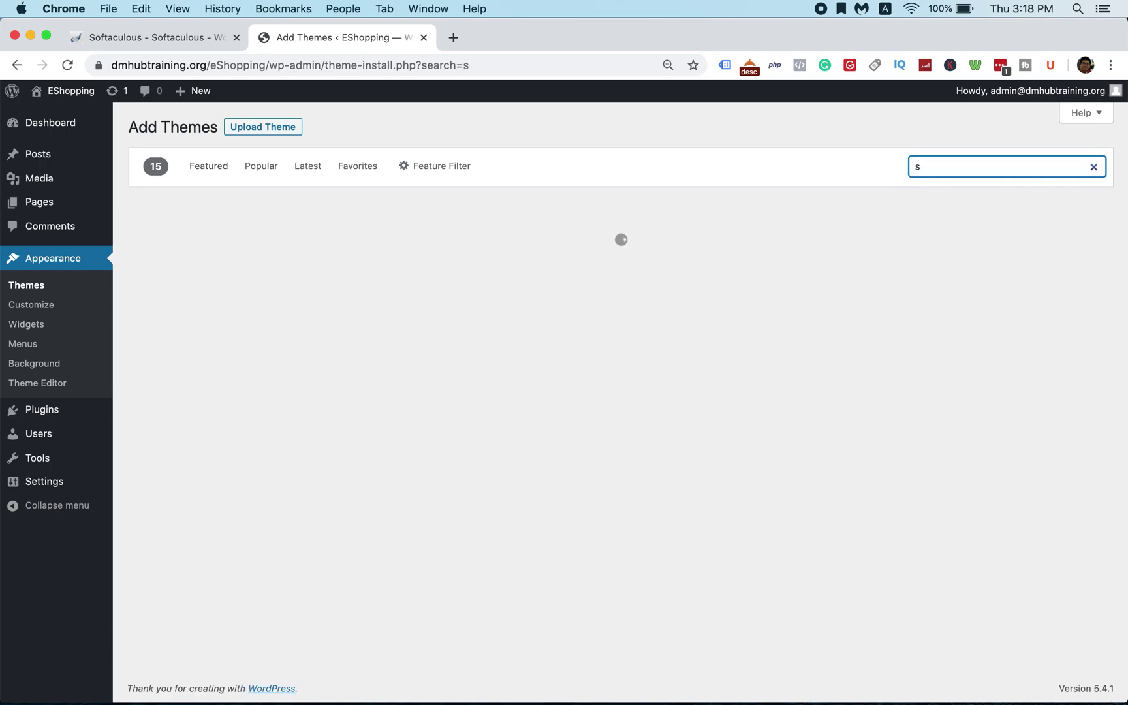
{"action": "type", "text": "front"}
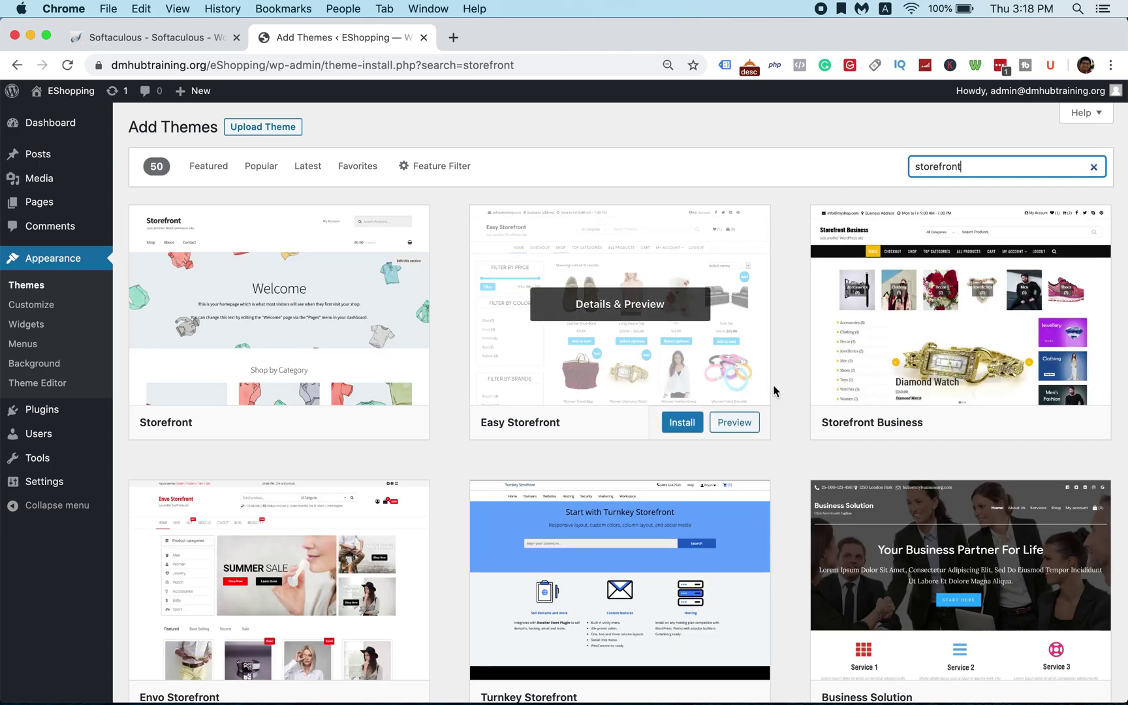
{"action": "scroll", "coordinate": [758, 453], "scroll_direction": "down", "scroll_amount": 2}
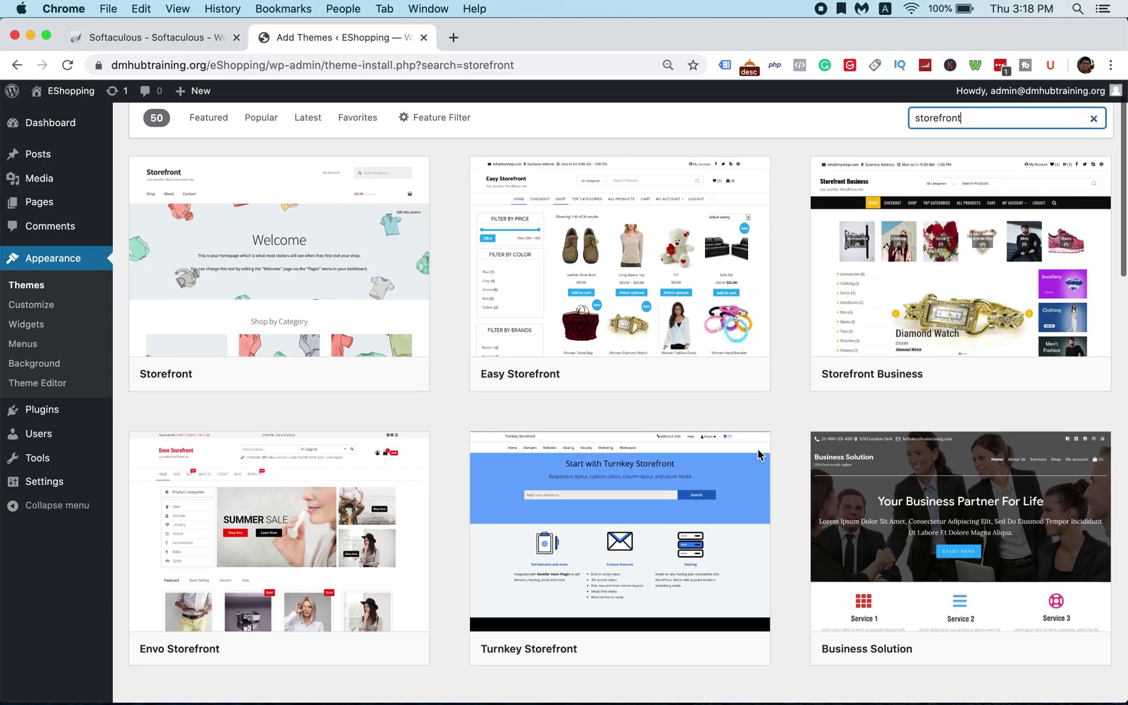
{"action": "mouse_move", "coordinate": [355, 319]}
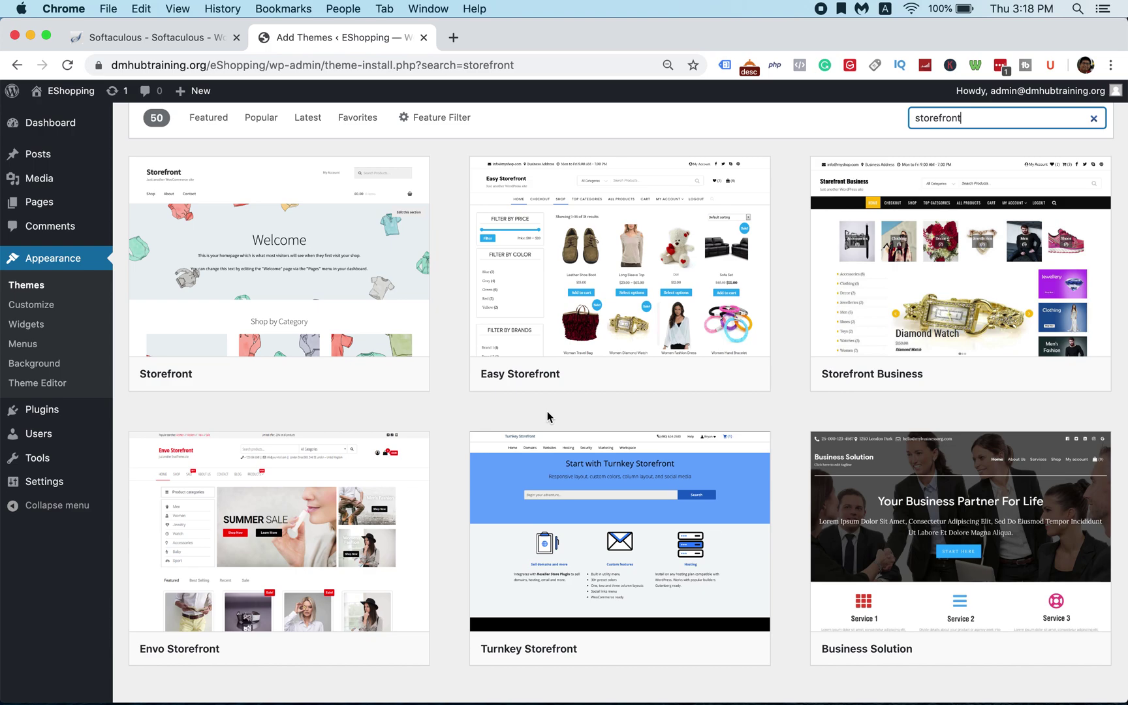
{"action": "mouse_move", "coordinate": [353, 297]}
{"action": "mouse_move", "coordinate": [392, 376]}
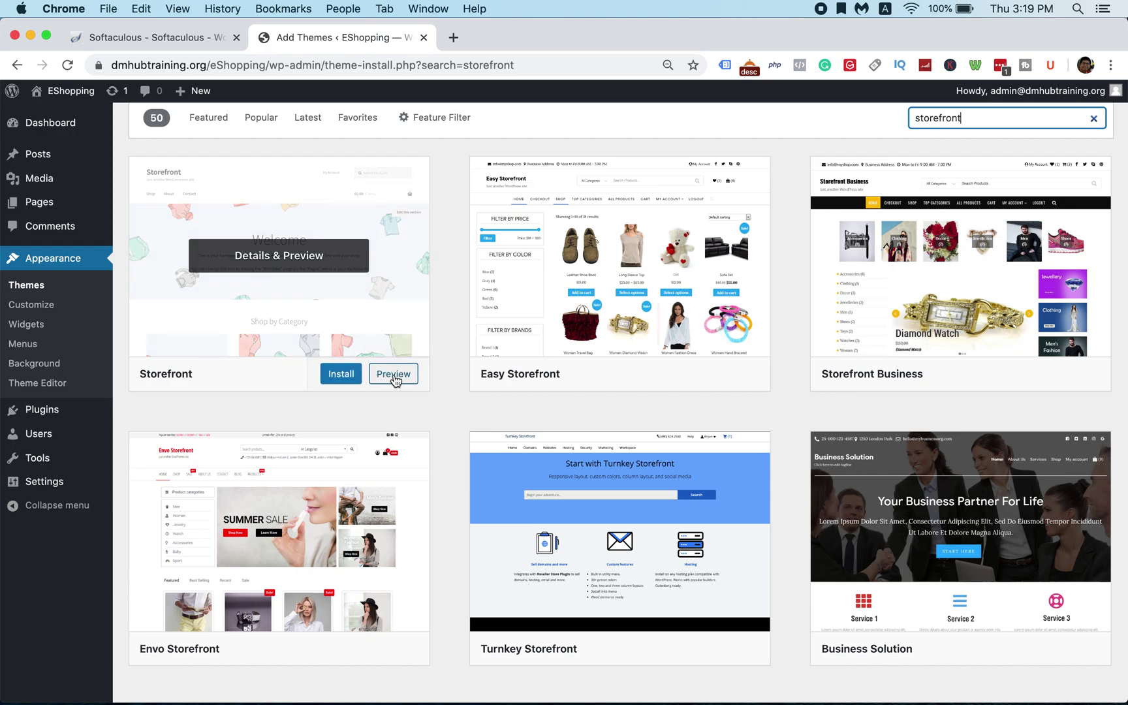
{"action": "left_click", "coordinate": [394, 376]}
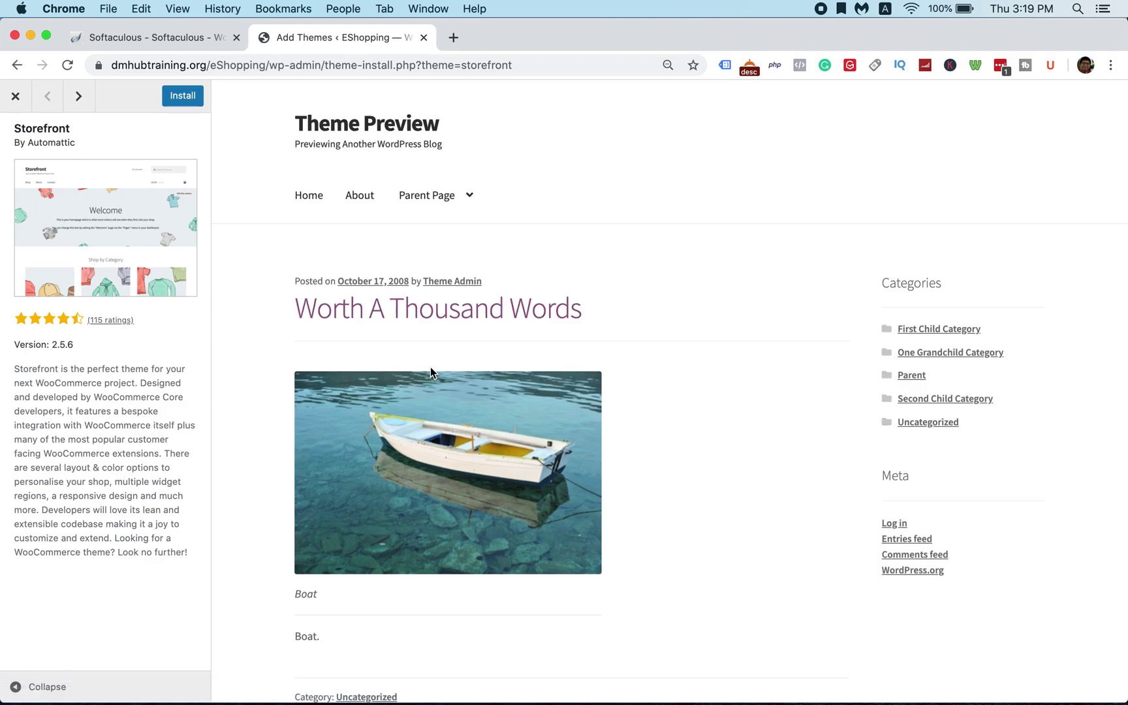
{"action": "scroll", "coordinate": [676, 357], "scroll_direction": "down", "scroll_amount": 3}
{"action": "scroll", "coordinate": [676, 356], "scroll_direction": "down", "scroll_amount": 15}
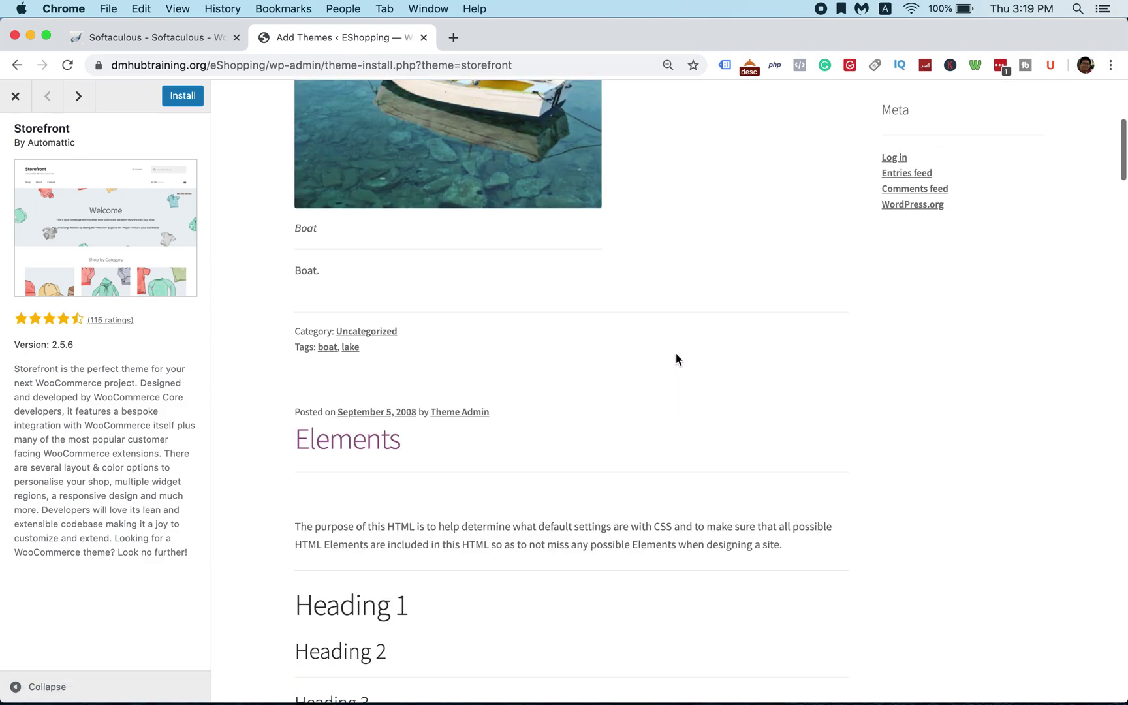
{"action": "scroll", "coordinate": [676, 359], "scroll_direction": "down", "scroll_amount": 15}
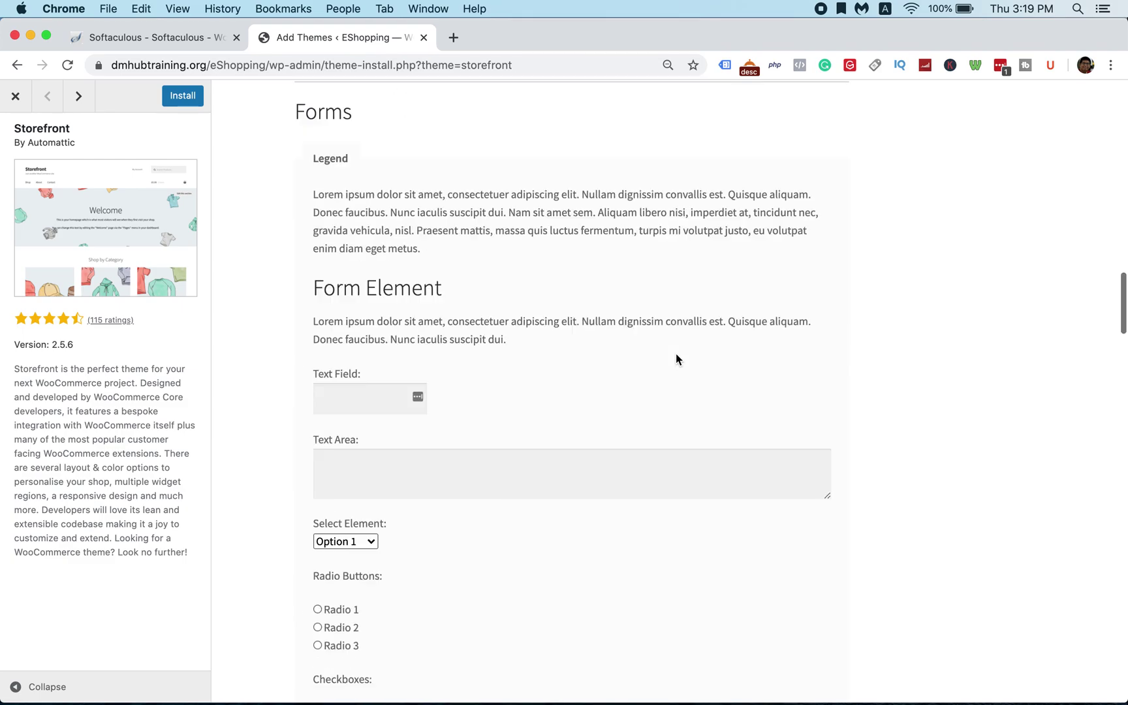
{"action": "scroll", "coordinate": [676, 359], "scroll_direction": "down", "scroll_amount": 12}
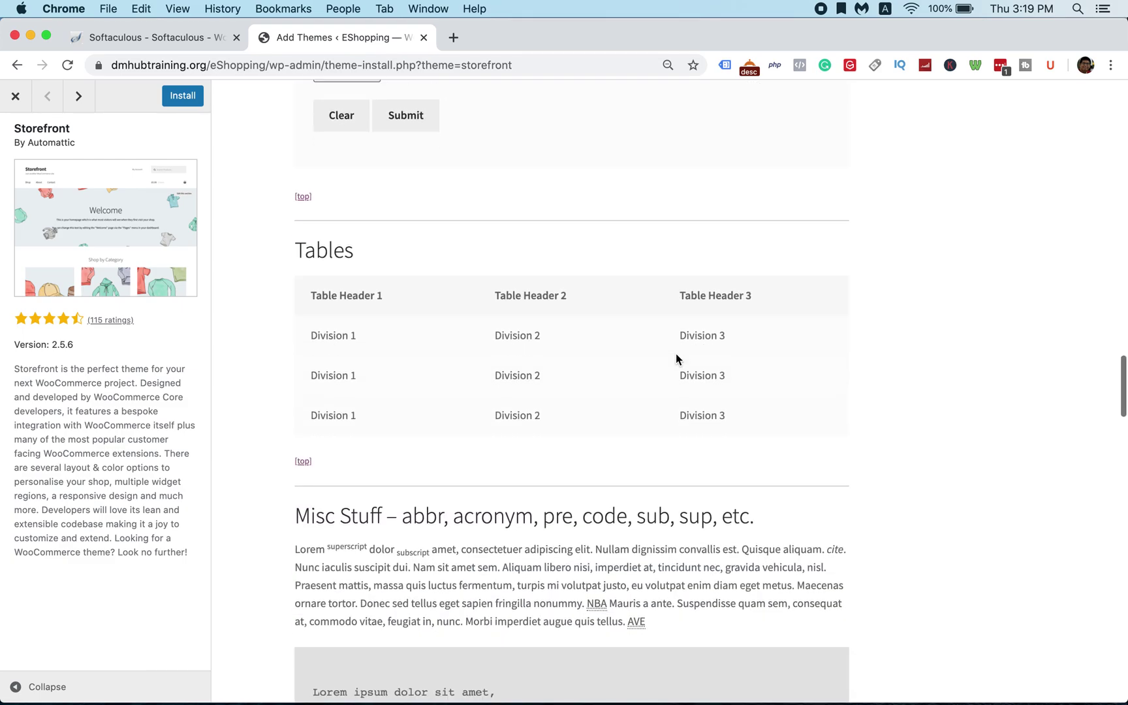
{"action": "scroll", "coordinate": [676, 359], "scroll_direction": "up", "scroll_amount": 11}
{"action": "scroll", "coordinate": [676, 359], "scroll_direction": "up", "scroll_amount": 20}
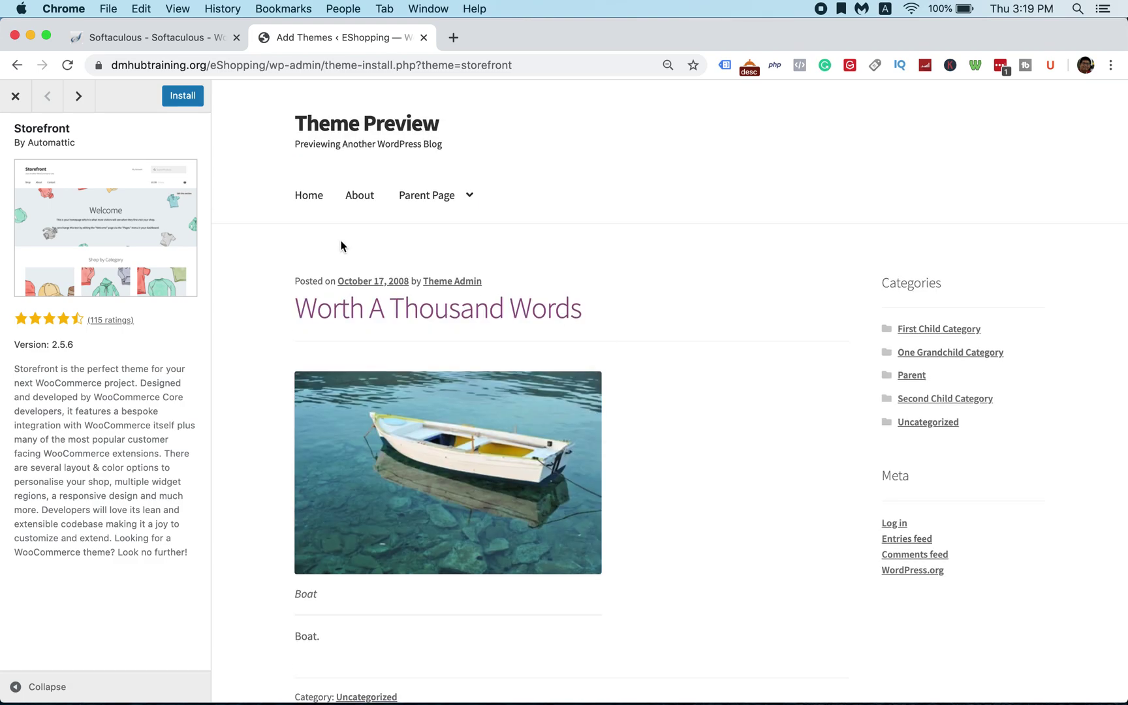
{"action": "left_click", "coordinate": [17, 98]}
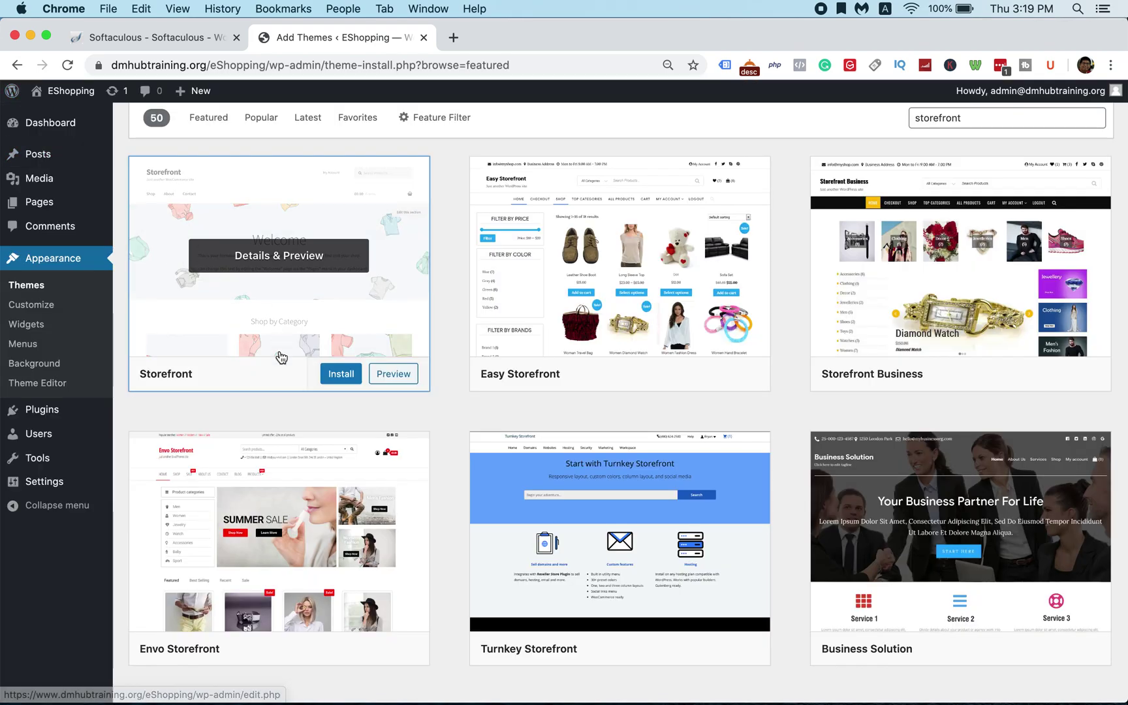
Install the Storefront theme and activate it for the EShopping site
{"action": "left_click", "coordinate": [346, 377]}
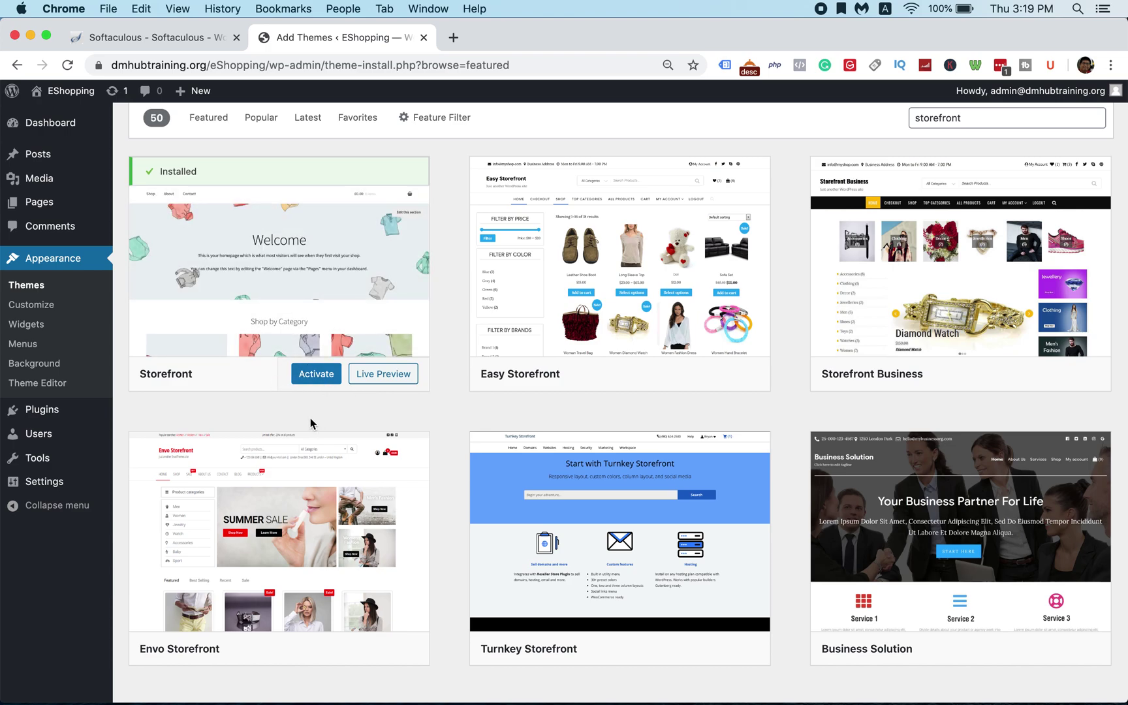
{"action": "left_click", "coordinate": [316, 374]}
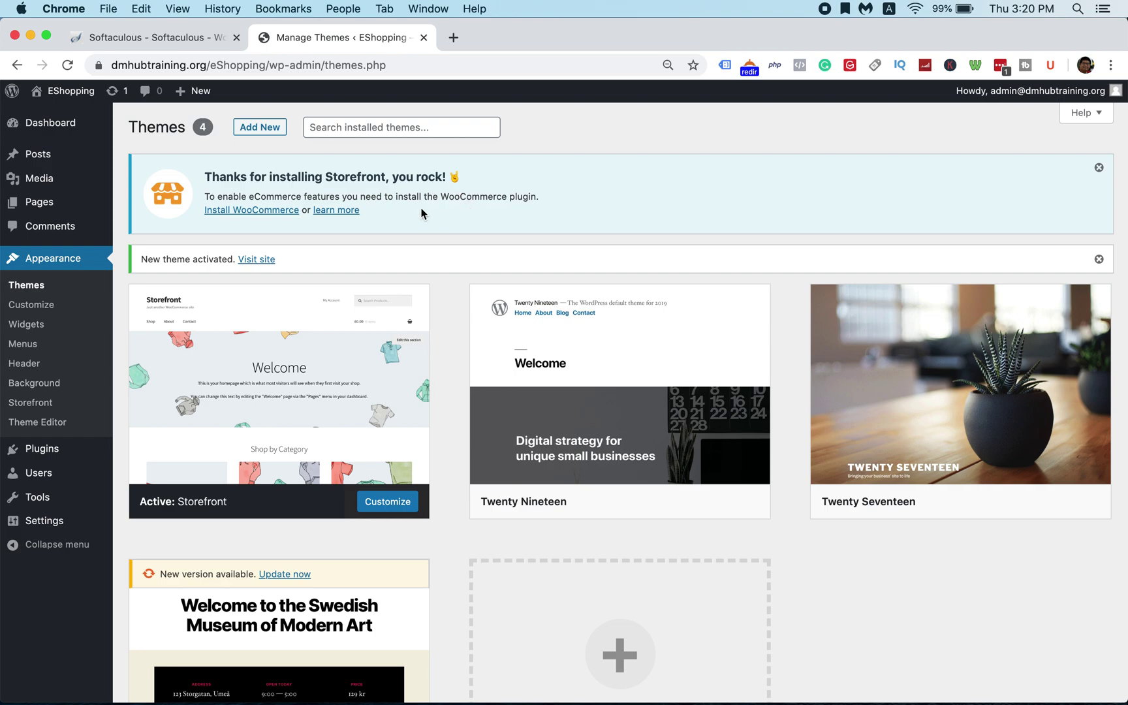
Install WooCommerce from the Storefront notice on the Themes page
{"action": "left_click", "coordinate": [243, 211]}
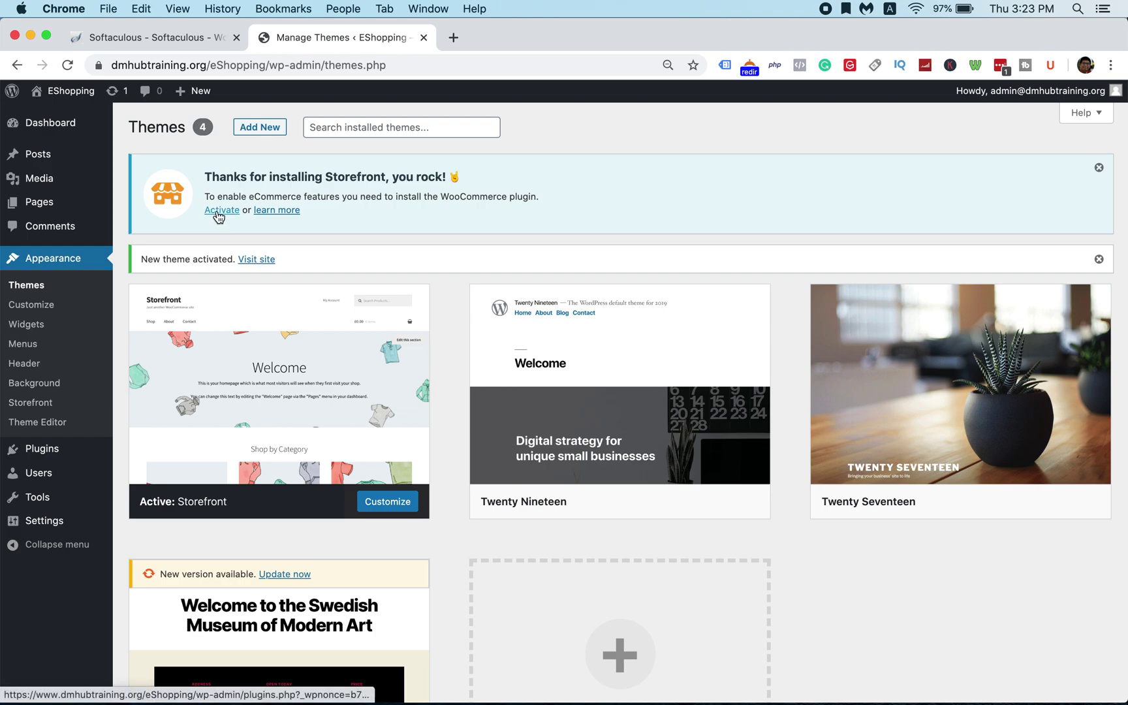
Activate WooCommerce and choose 'Not right now' in its Setup Wizard
{"action": "left_click", "coordinate": [219, 211]}
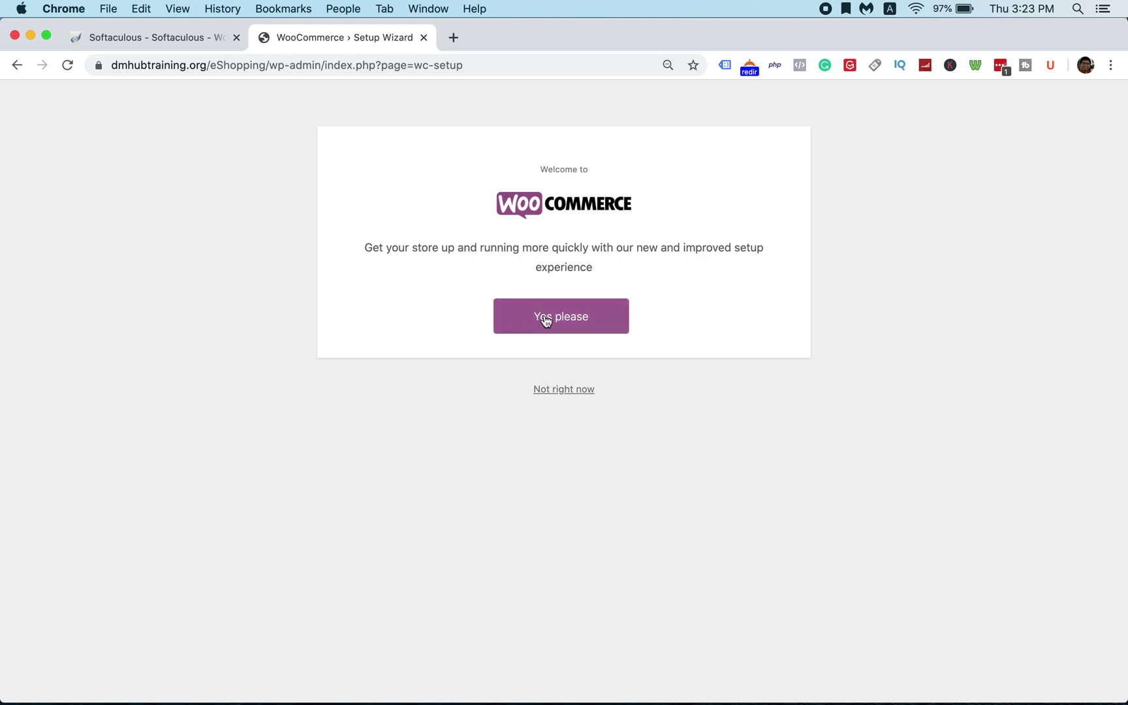
{"action": "left_click", "coordinate": [546, 391]}
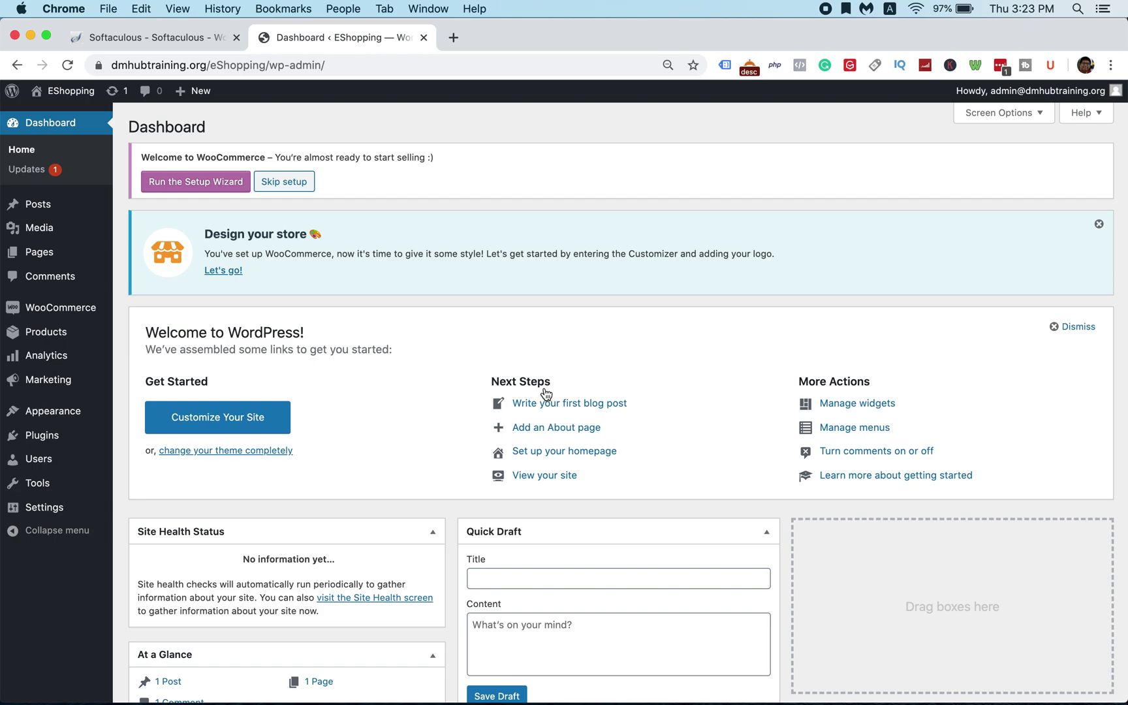
Reach the Dashboard showing WooCommerce's 'almost ready to start selling' welcome
{"action": "mouse_move", "coordinate": [76, 98]}
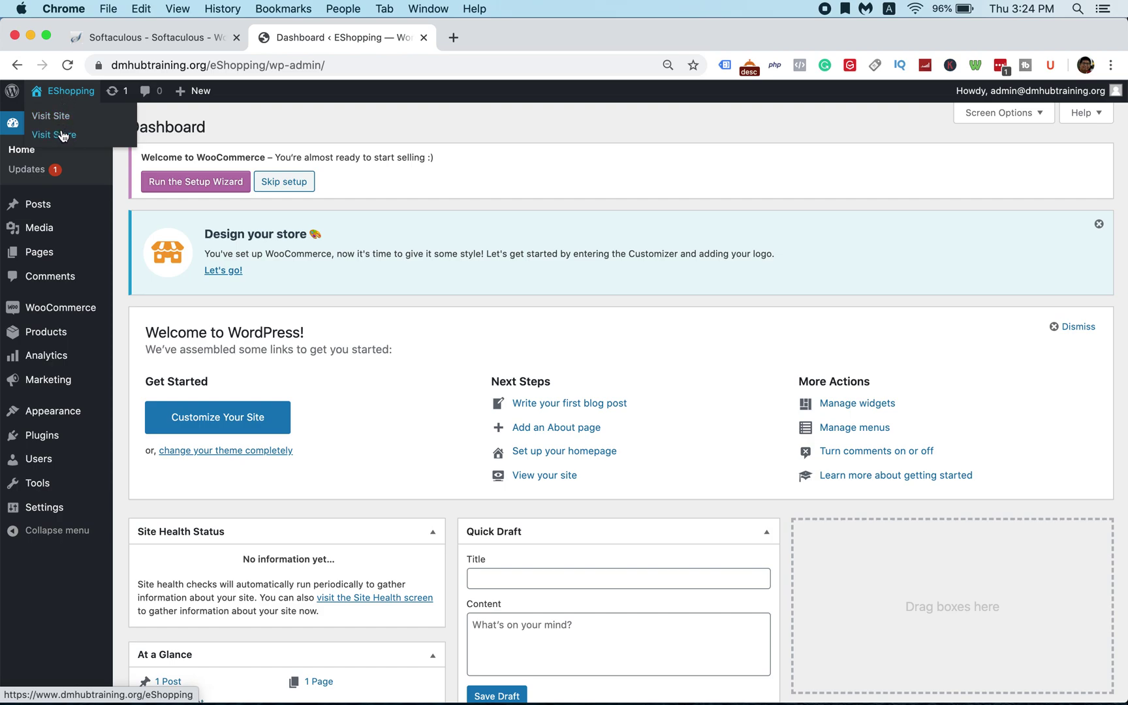
View the live Storefront-themed EShopping store, then return to the admin Themes page
{"action": "left_click", "coordinate": [58, 118]}
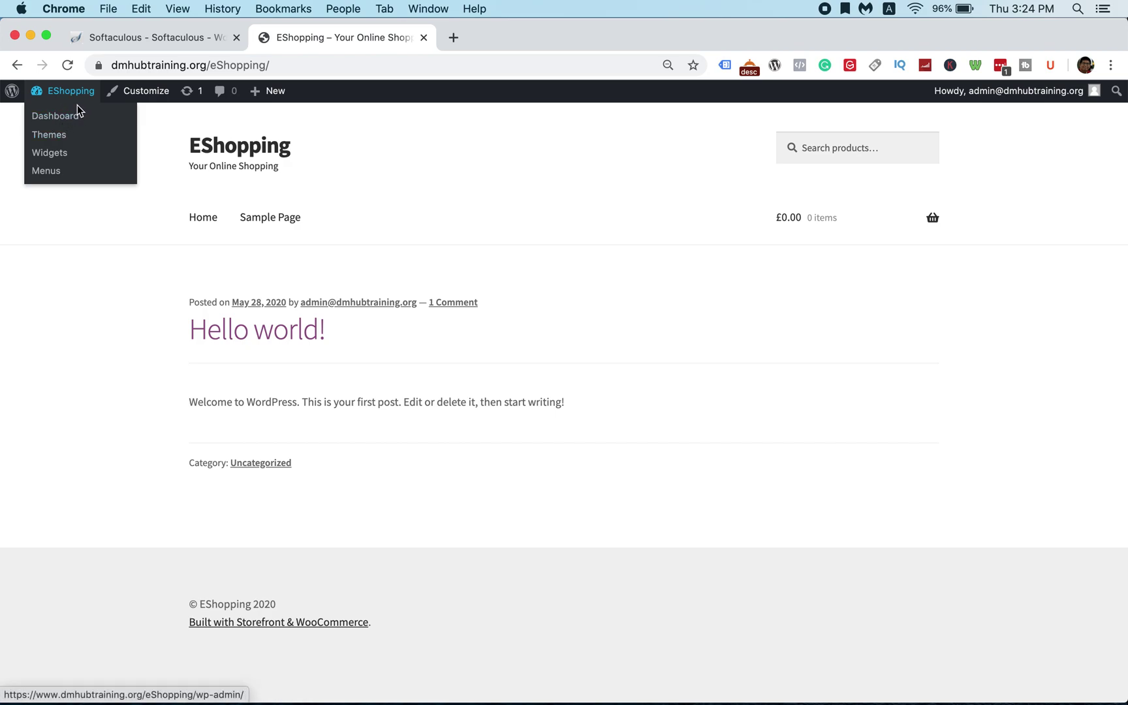
{"action": "left_click", "coordinate": [64, 136]}
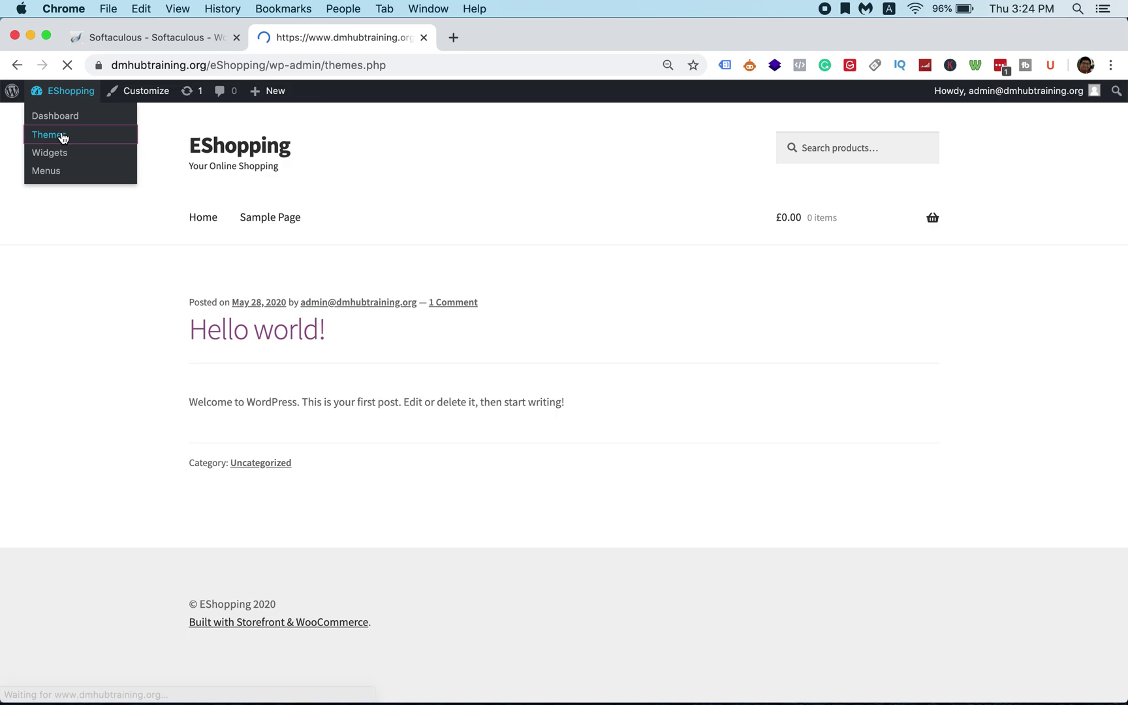
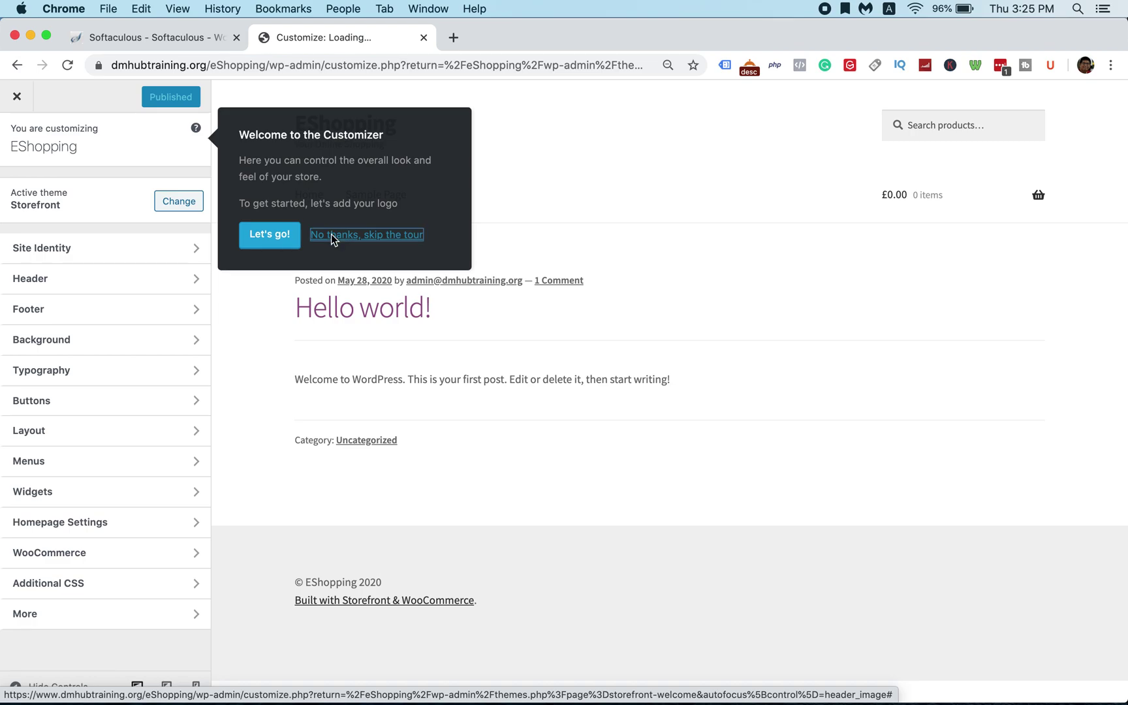
Skip the Customizer tour and exit back to the Storefront welcome page in the dashboard
{"action": "left_click", "coordinate": [333, 237]}
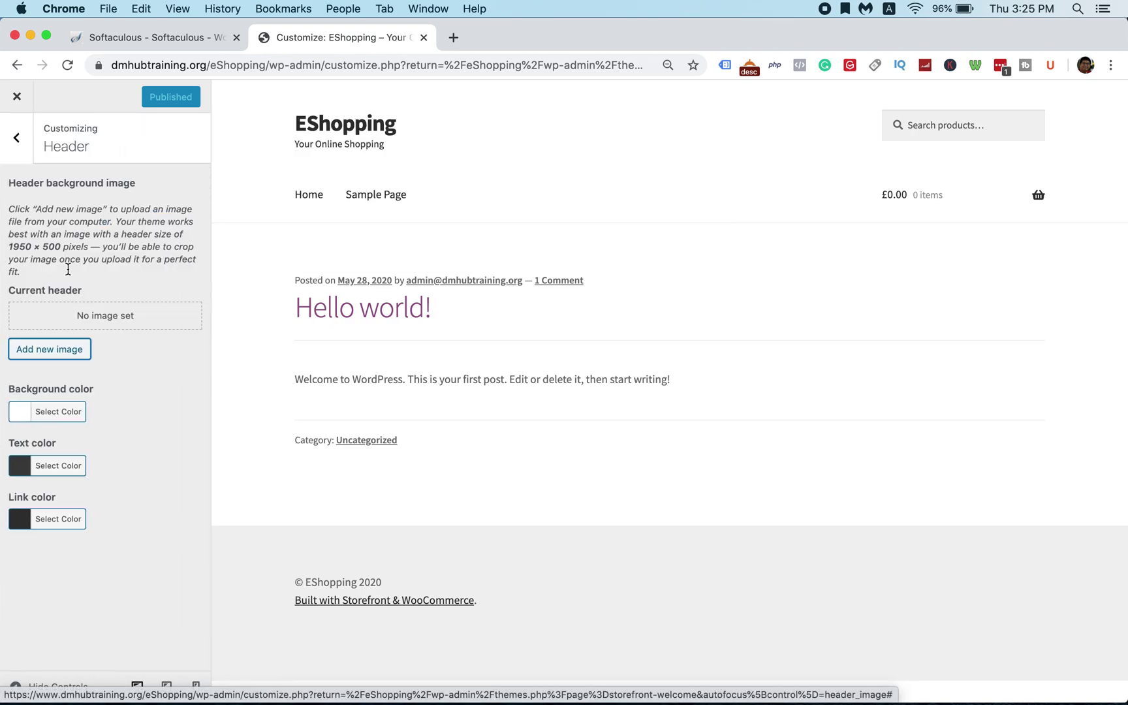
{"action": "left_click", "coordinate": [11, 138]}
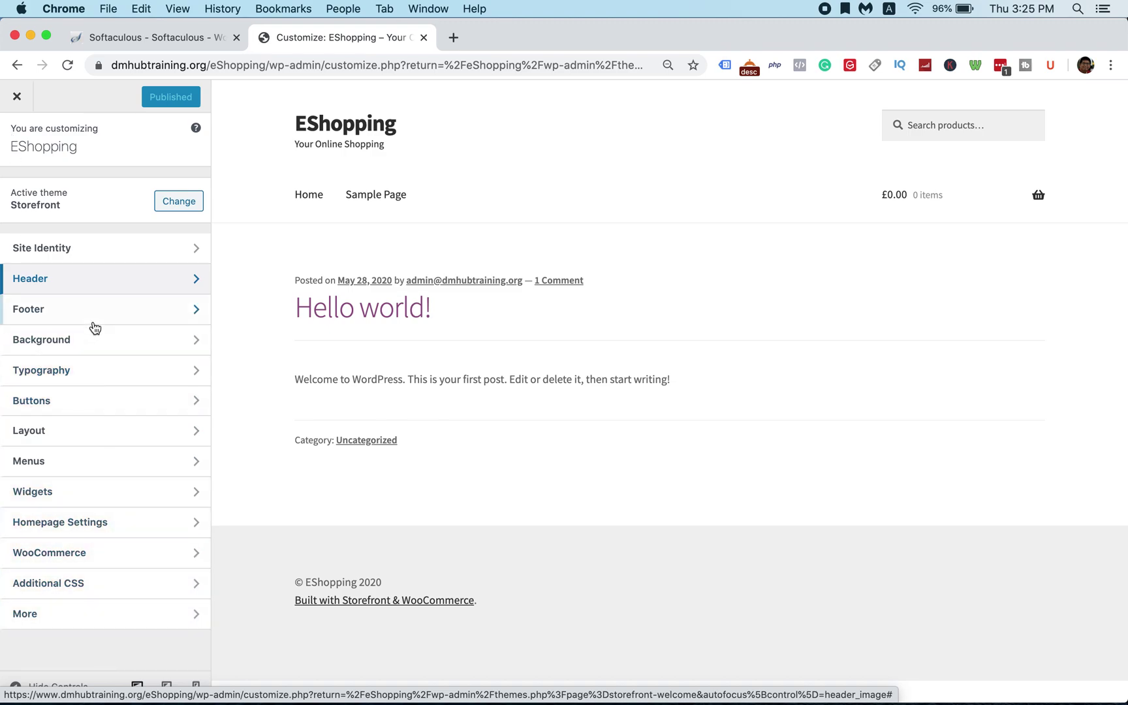
{"action": "left_click", "coordinate": [16, 97]}
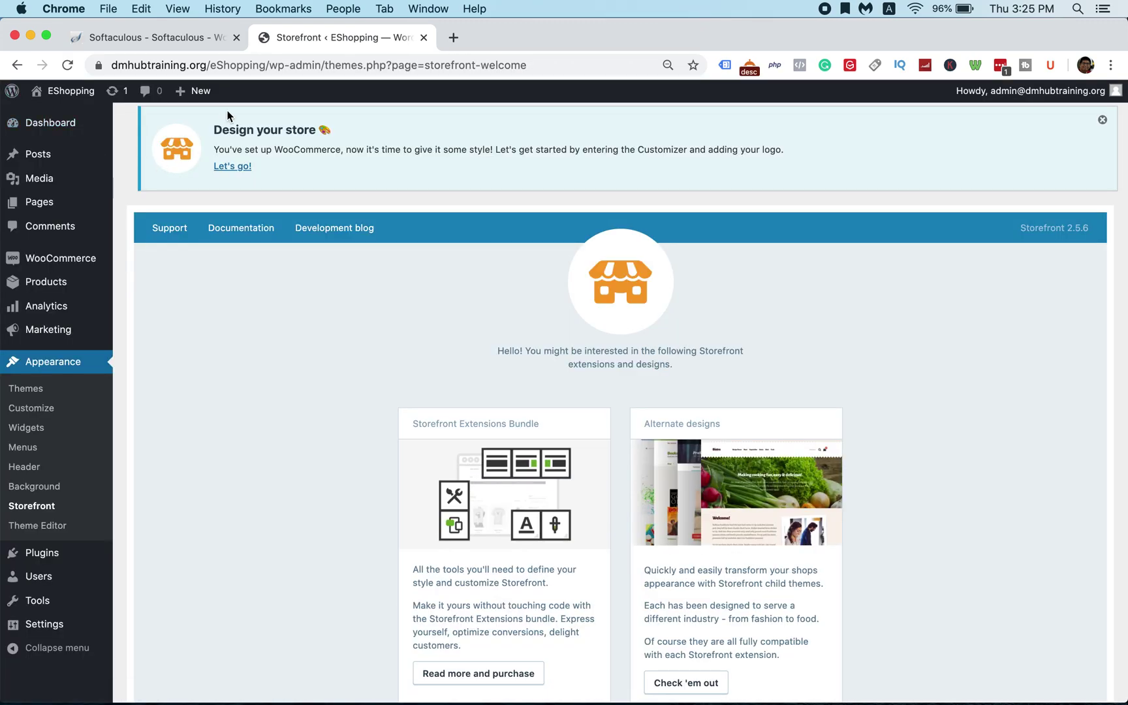
Load Storefront's starter content via 'Let's go!' and review the Welcome hero, category tiles and product rows
{"action": "left_click", "coordinate": [226, 171]}
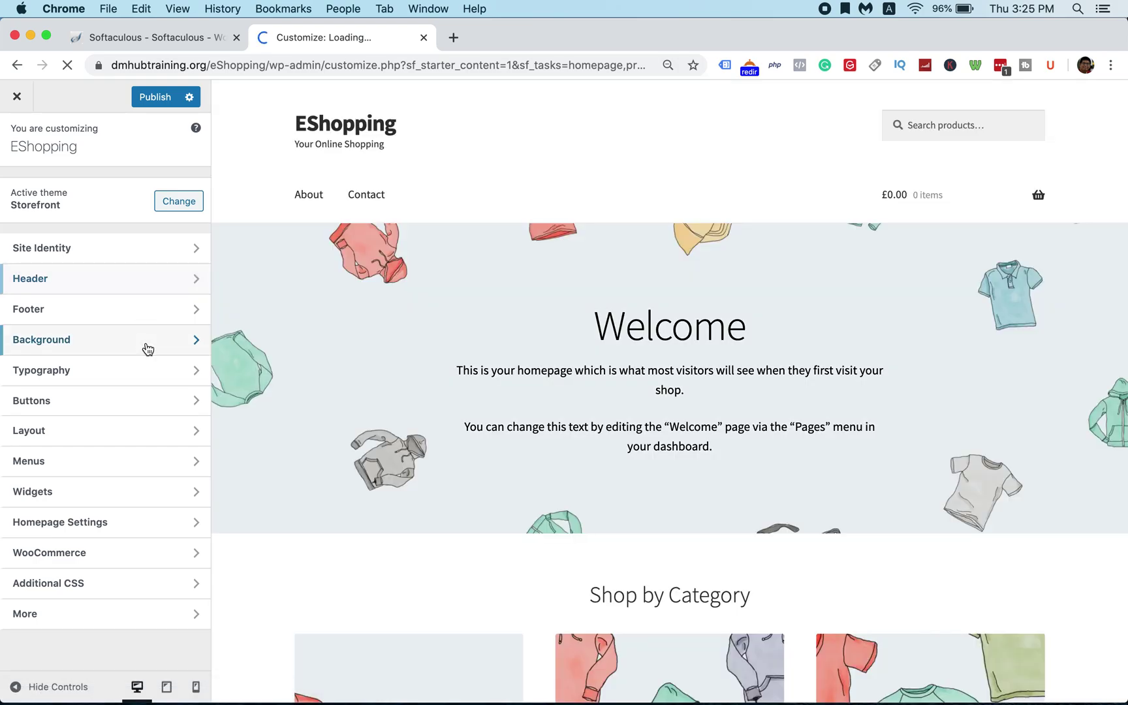
{"action": "left_click", "coordinate": [146, 349]}
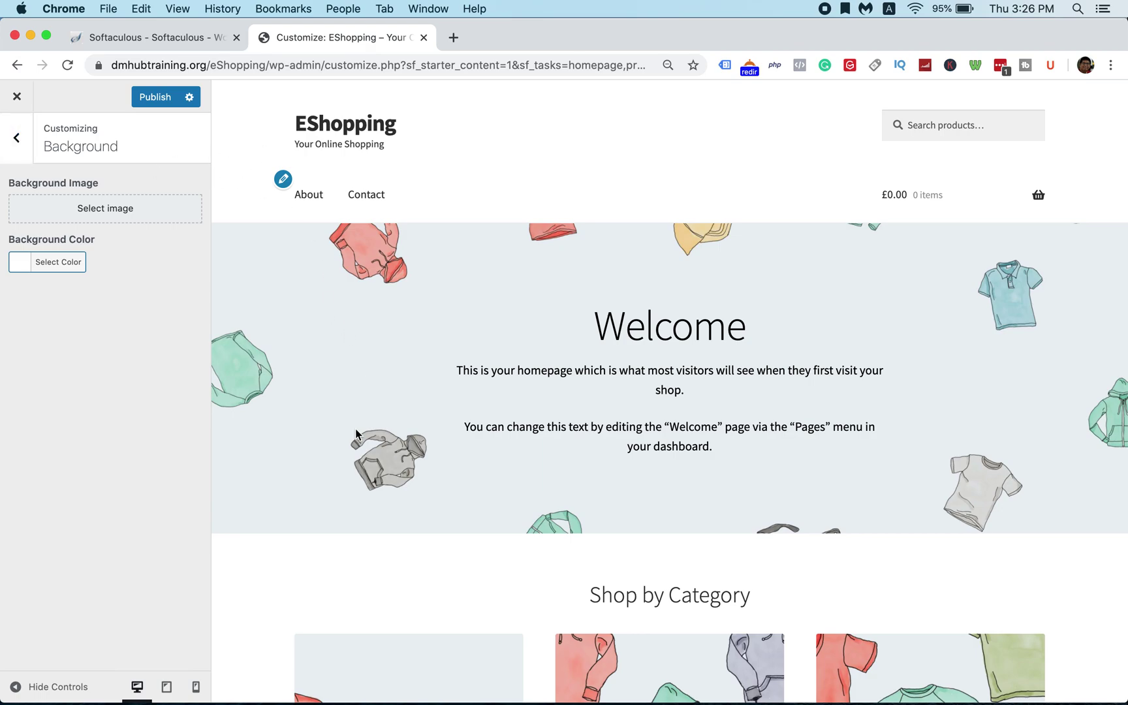
{"action": "scroll", "coordinate": [356, 433], "scroll_direction": "down", "scroll_amount": 5}
{"action": "scroll", "coordinate": [356, 426], "scroll_direction": "up", "scroll_amount": 4}
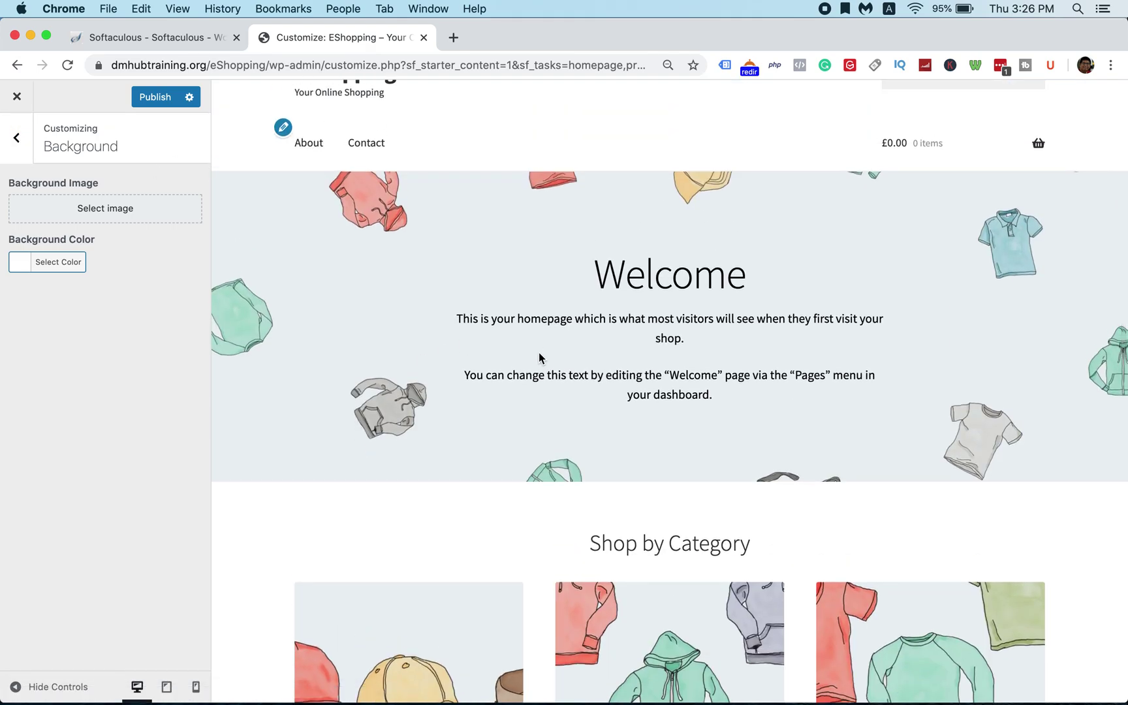
{"action": "scroll", "coordinate": [679, 251], "scroll_direction": "up", "scroll_amount": 2}
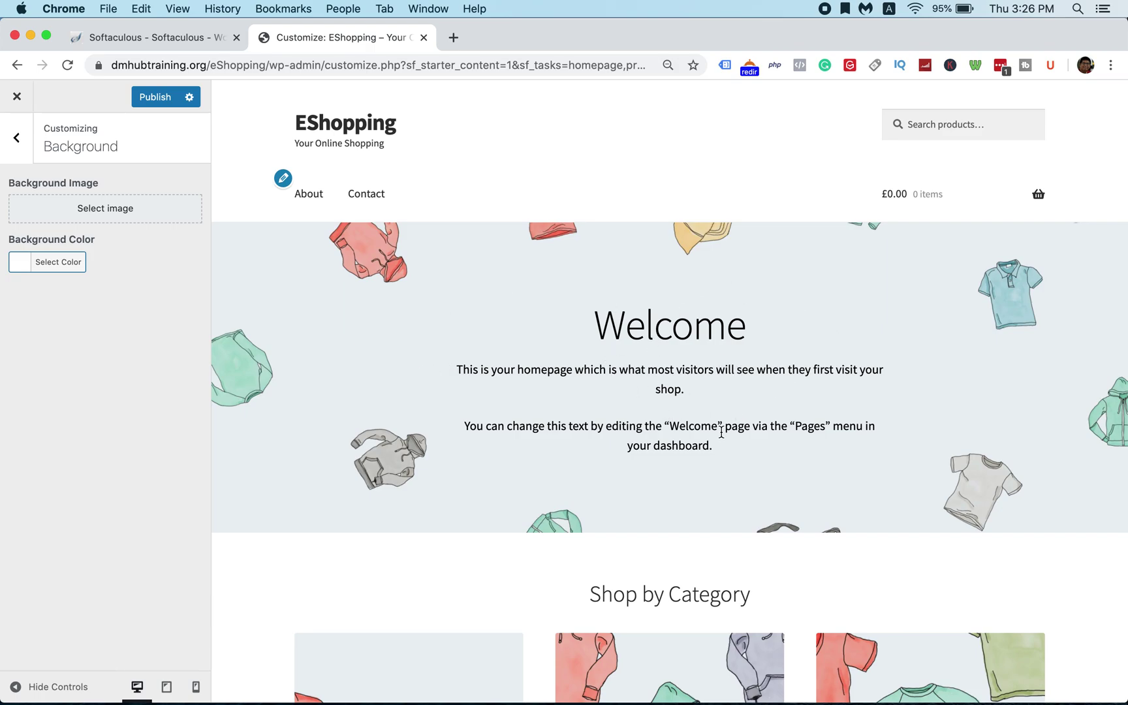
{"action": "scroll", "coordinate": [721, 433], "scroll_direction": "down", "scroll_amount": 5}
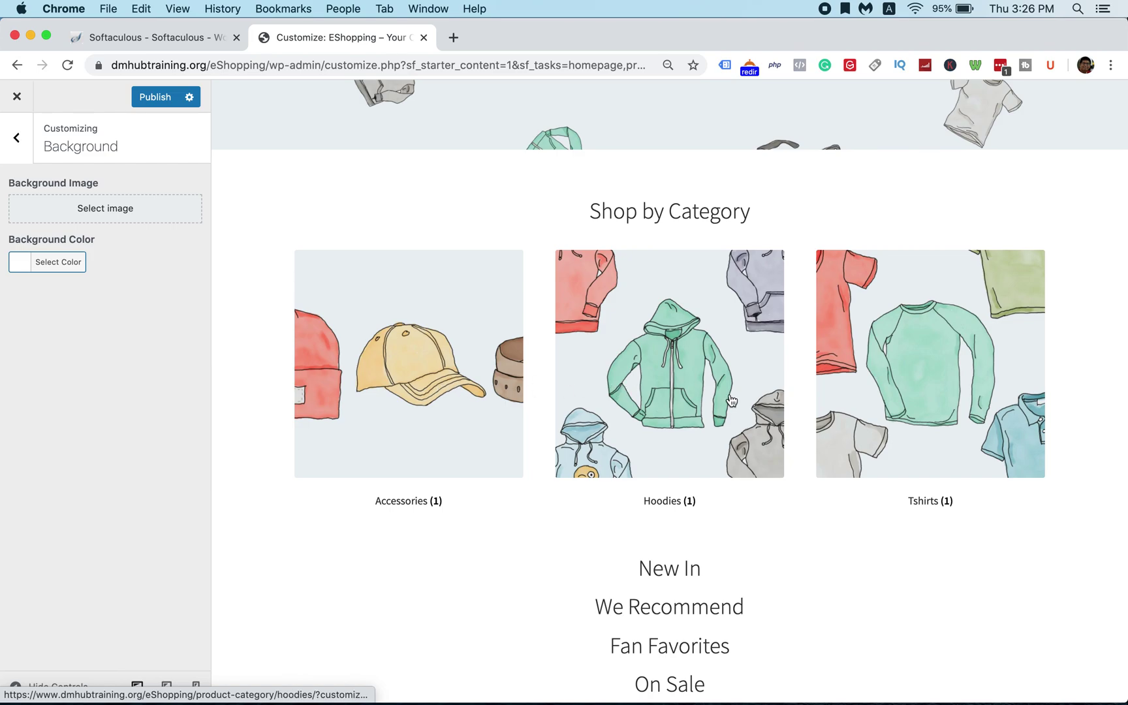
{"action": "scroll", "coordinate": [804, 394], "scroll_direction": "down", "scroll_amount": 6}
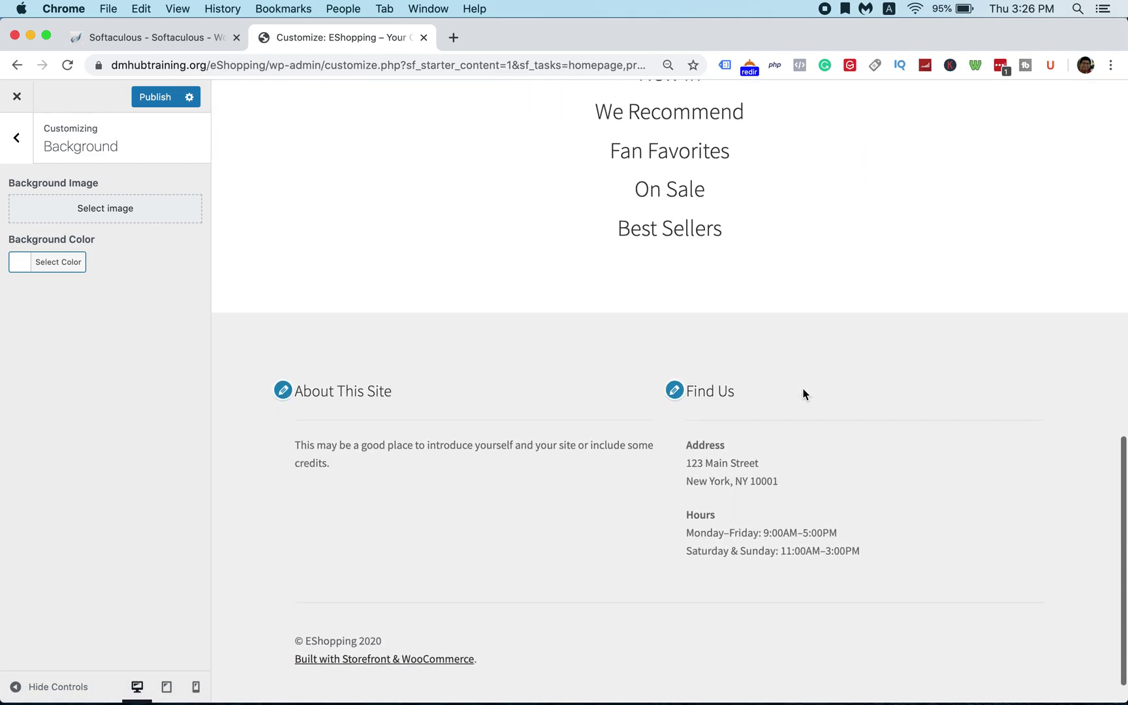
{"action": "scroll", "coordinate": [803, 394], "scroll_direction": "up", "scroll_amount": 8}
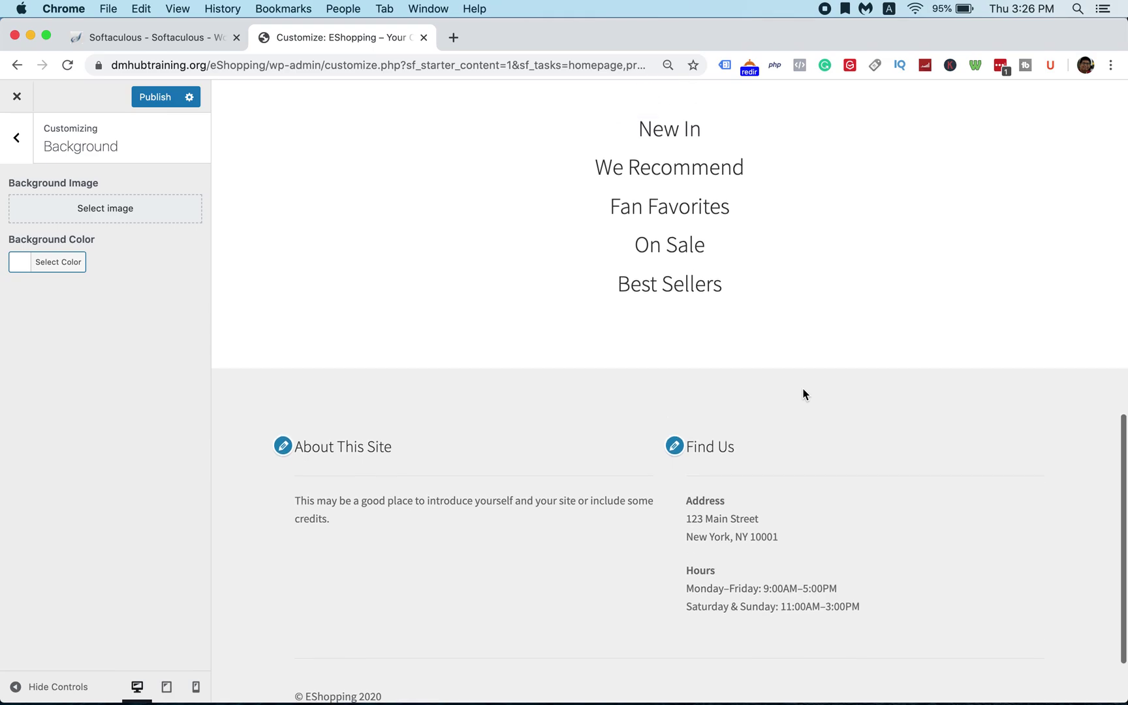
{"action": "scroll", "coordinate": [803, 393], "scroll_direction": "up", "scroll_amount": 4}
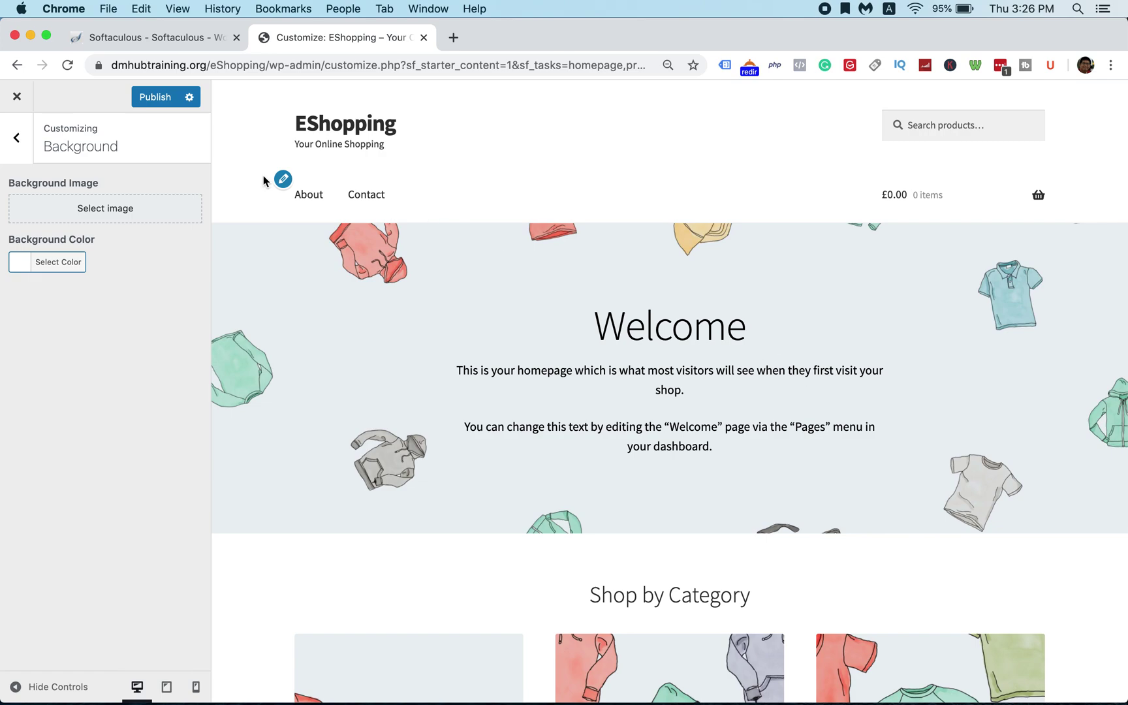
Glance at Site Identity, then publish the starter homepage so the Customizer shows Published
{"action": "left_click", "coordinate": [17, 138]}
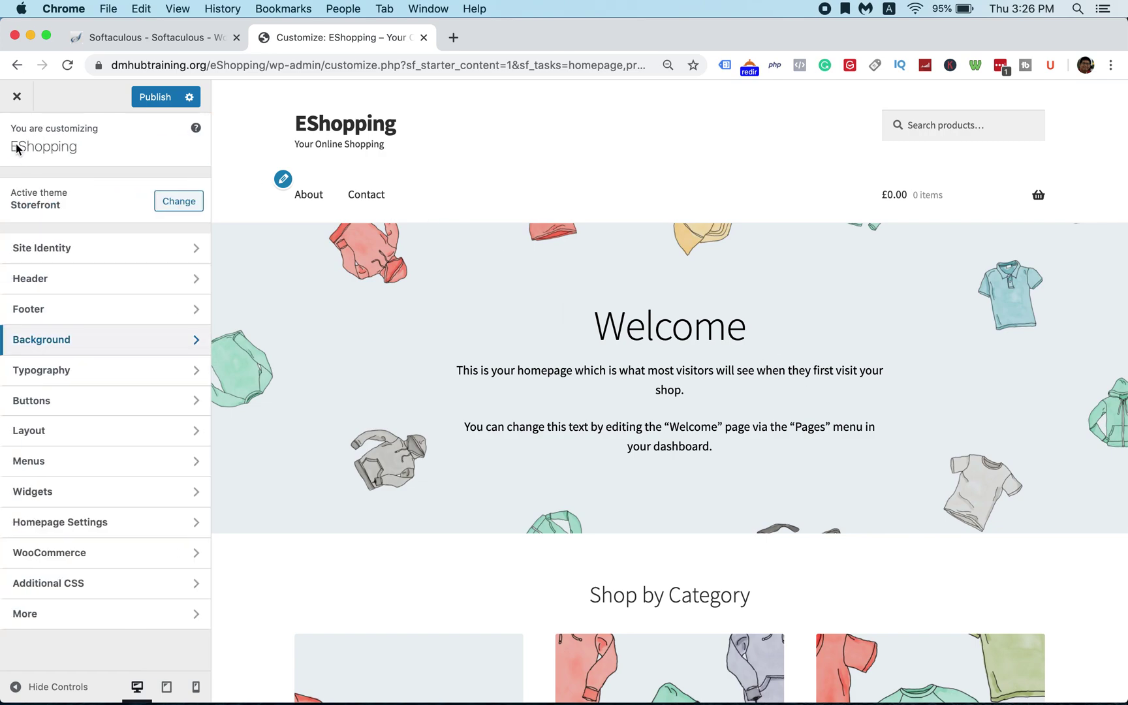
{"action": "left_click", "coordinate": [57, 249]}
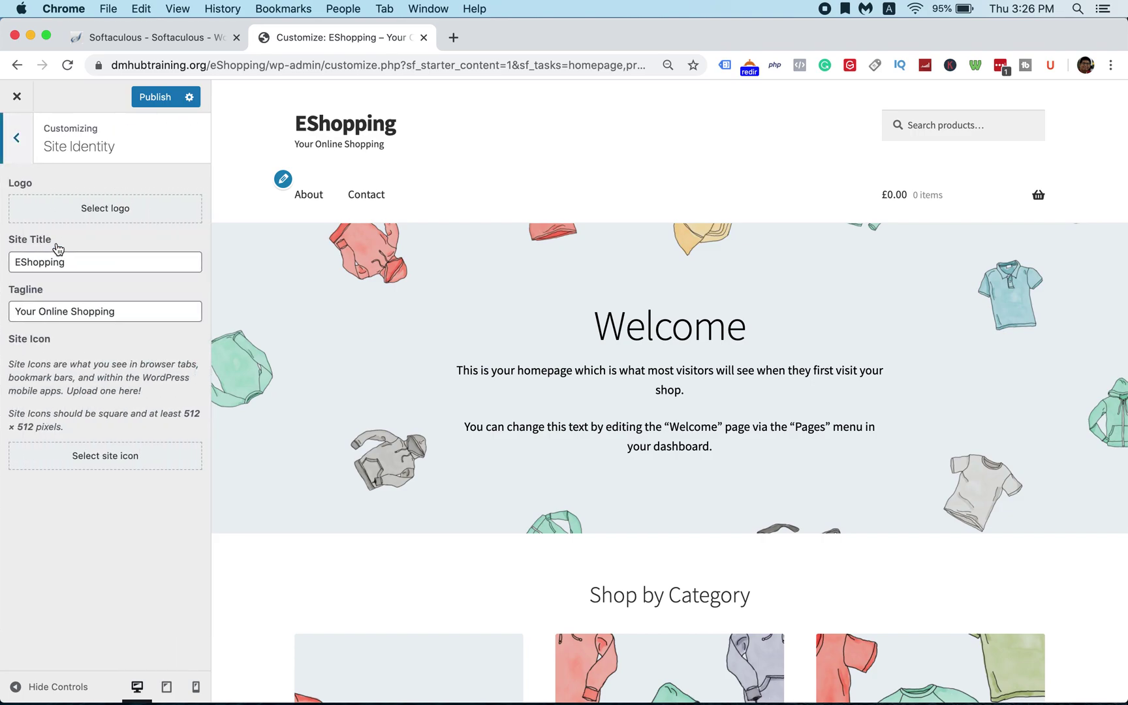
{"action": "left_click", "coordinate": [24, 141]}
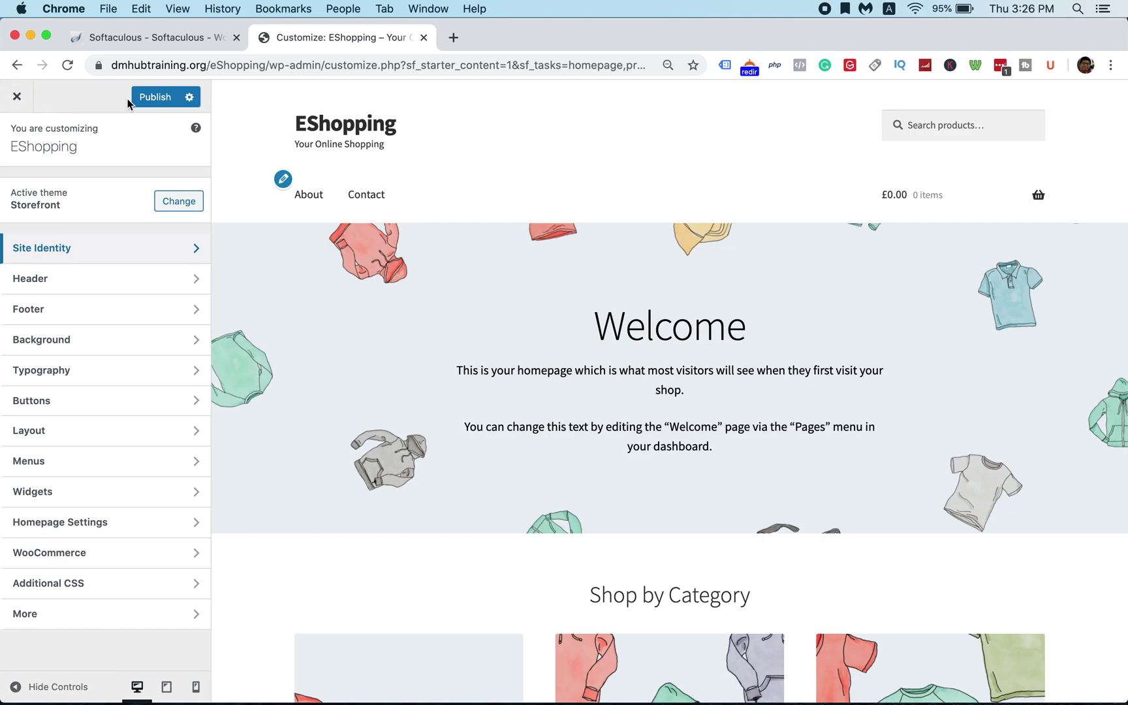
{"action": "left_click", "coordinate": [150, 98]}
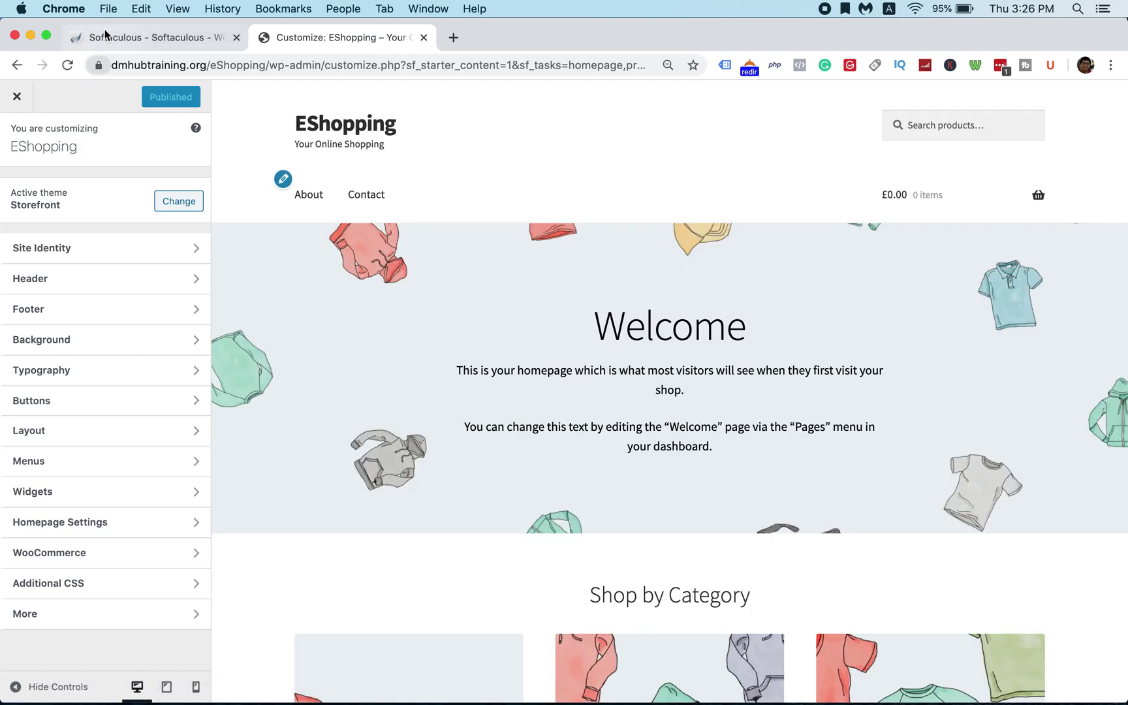
Close the Customizer and visit the live EShopping site from the admin bar
{"action": "left_click", "coordinate": [17, 99]}
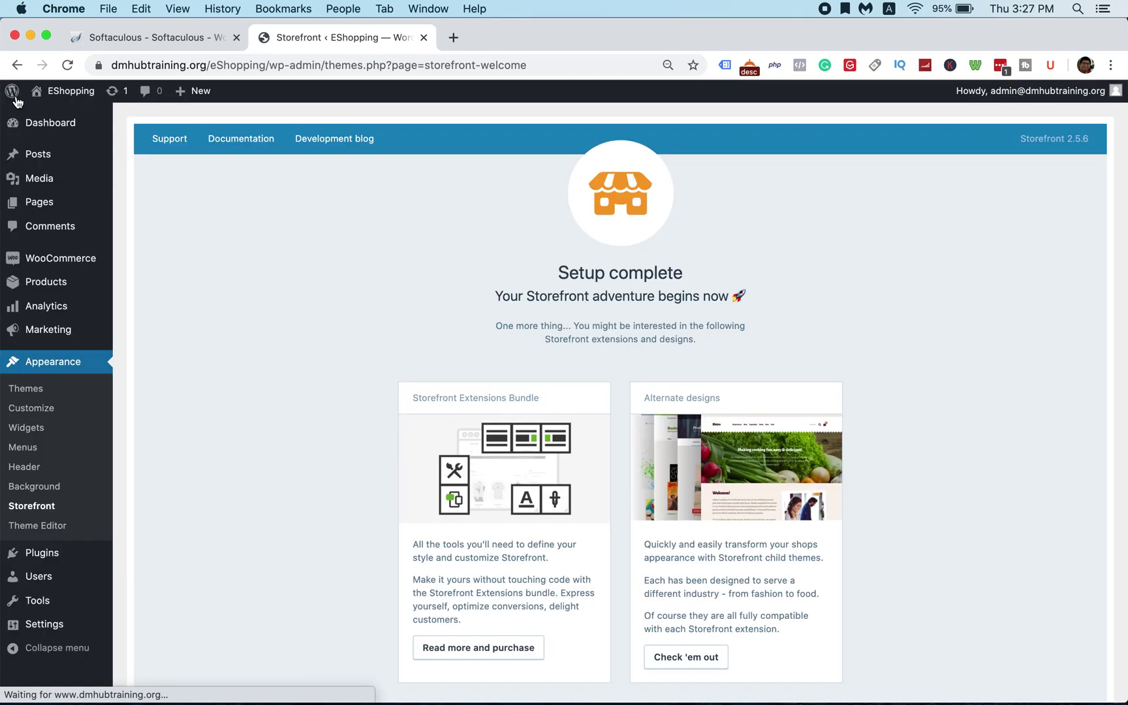
{"action": "mouse_move", "coordinate": [55, 101]}
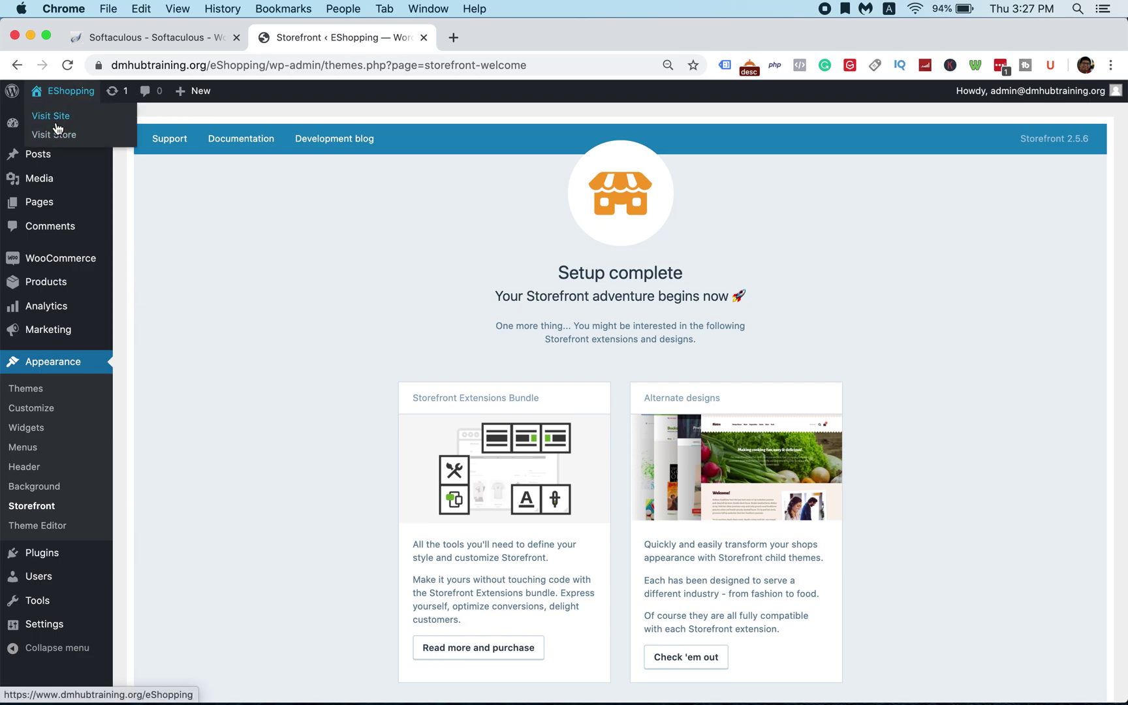
{"action": "left_click", "coordinate": [55, 117]}
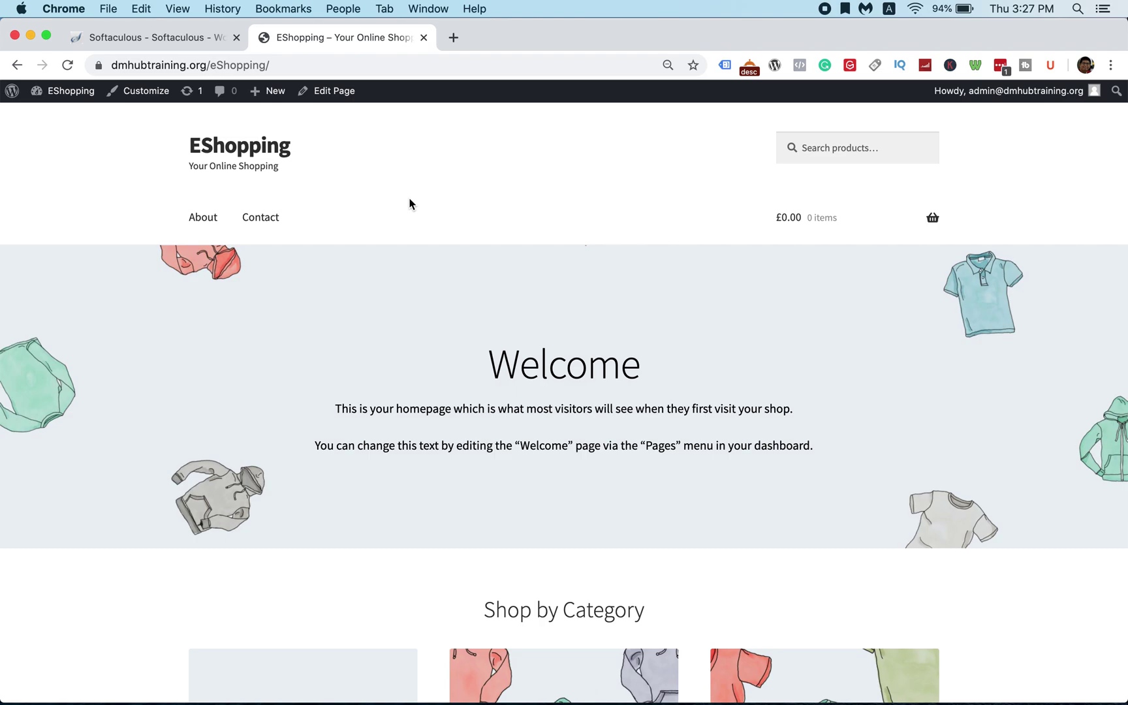
Review the published EShopping homepage, then reopen it in the live theme Customizer
{"action": "scroll", "coordinate": [399, 470], "scroll_direction": "down", "scroll_amount": 15}
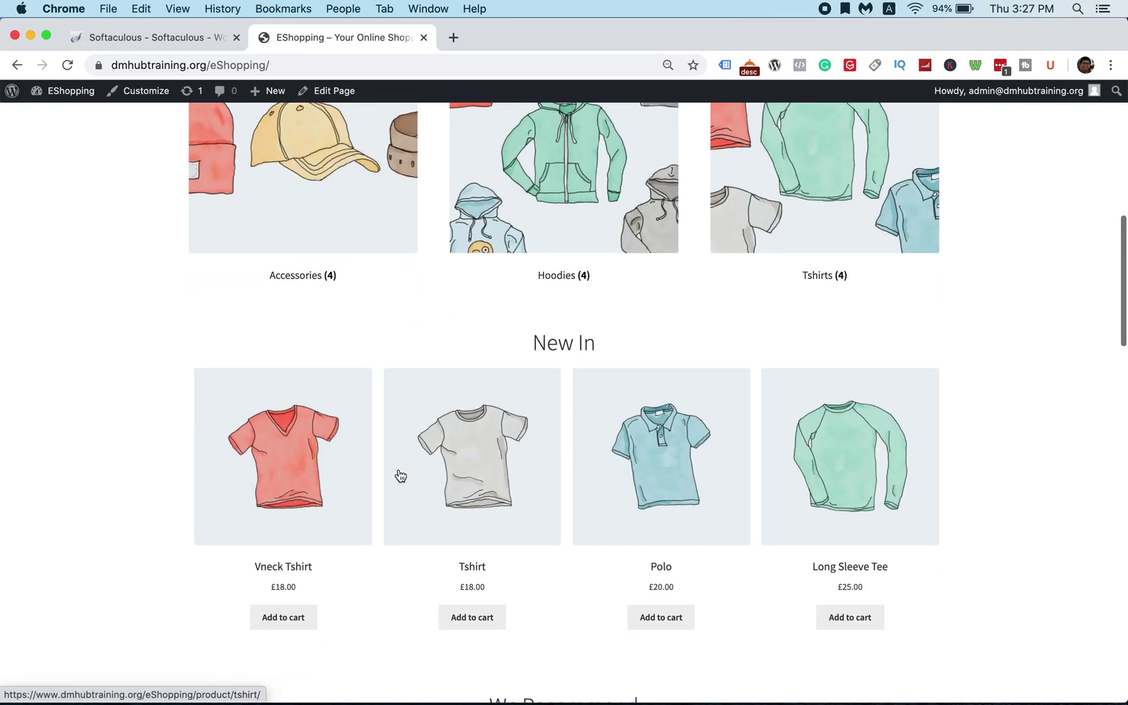
{"action": "scroll", "coordinate": [399, 472], "scroll_direction": "down", "scroll_amount": 12}
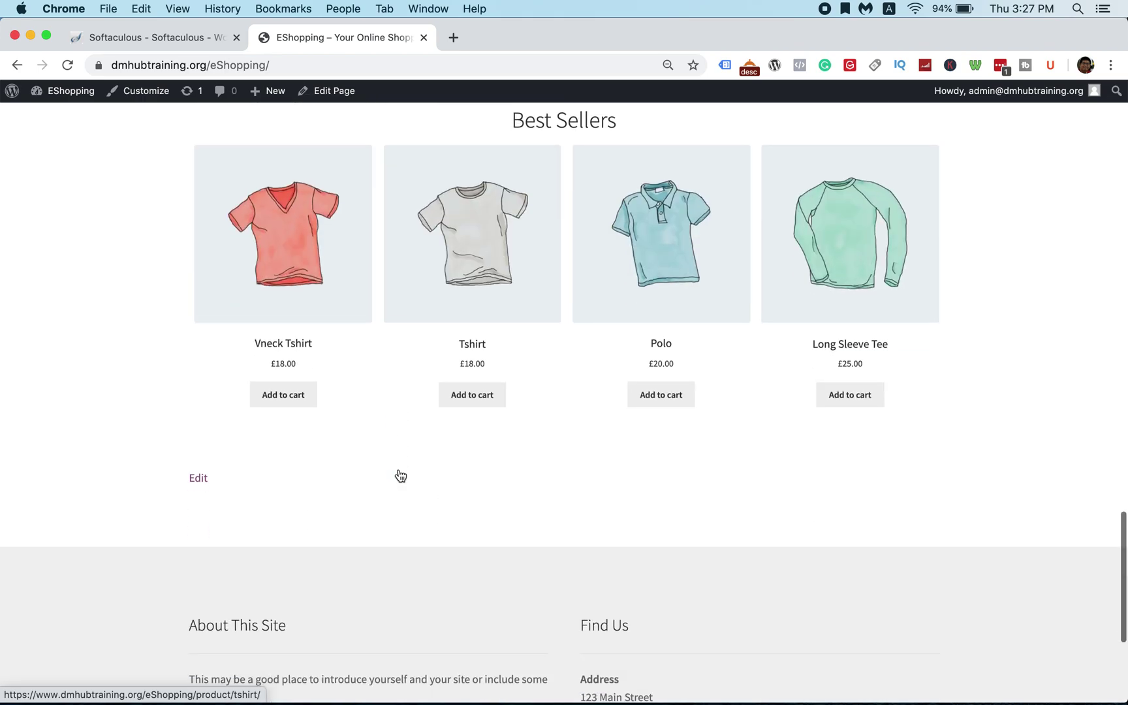
{"action": "scroll", "coordinate": [399, 471], "scroll_direction": "up", "scroll_amount": 20}
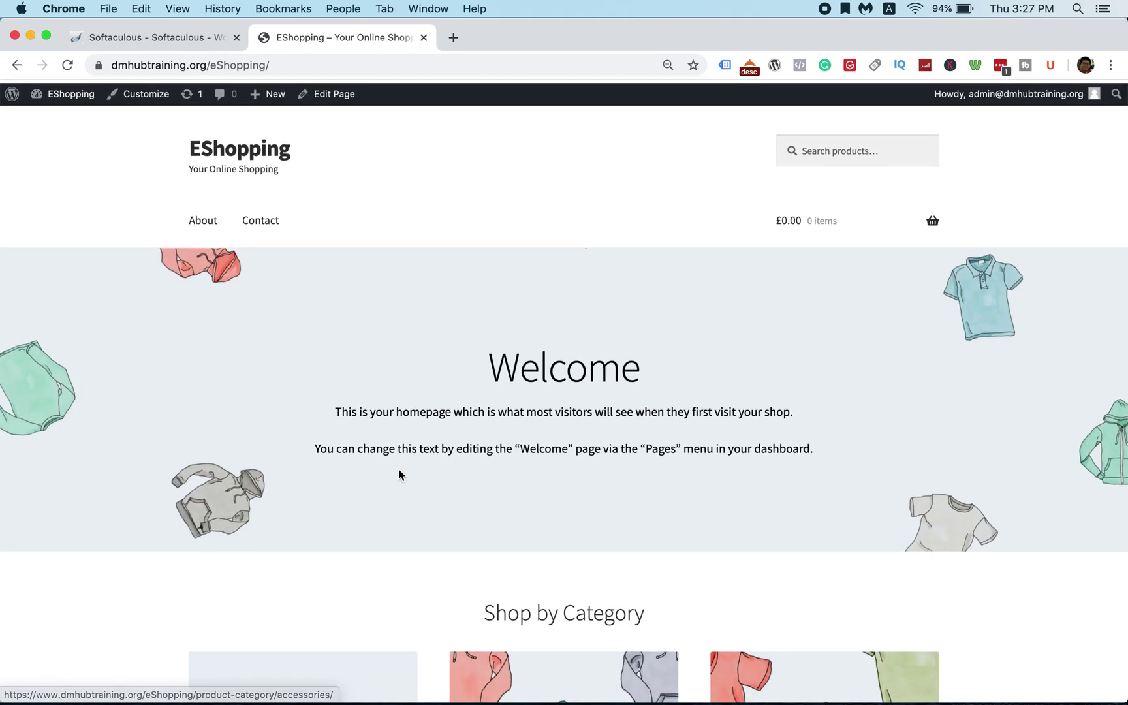
{"action": "left_click", "coordinate": [149, 95]}
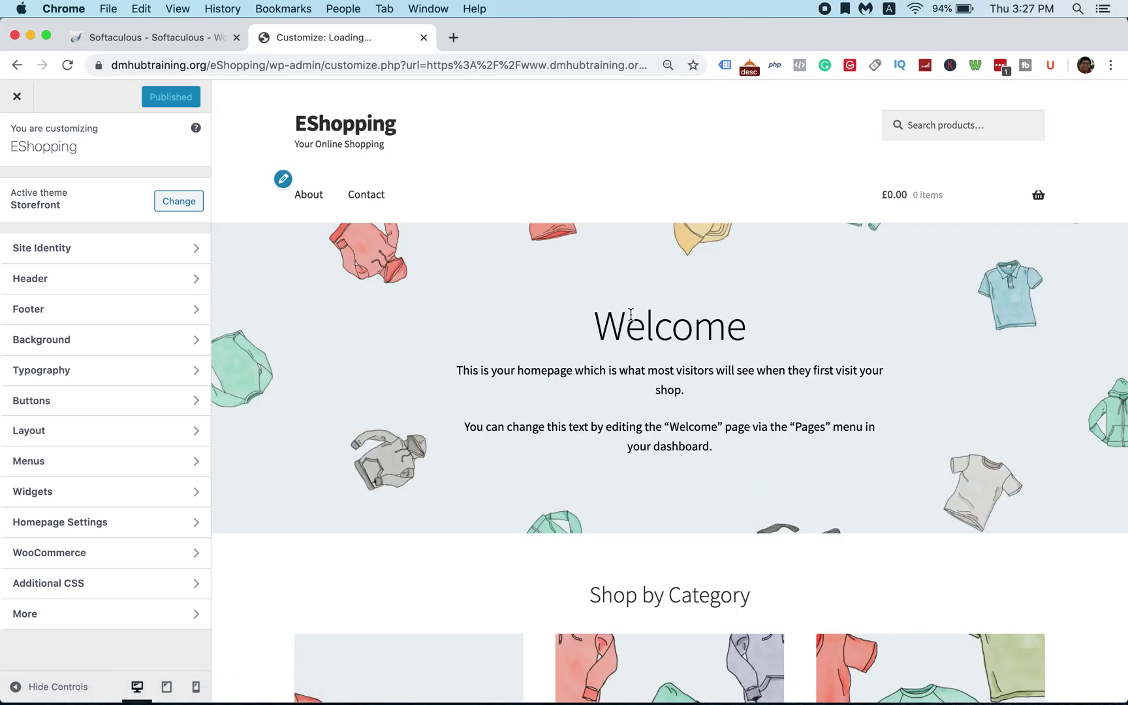
Check all menu locations under Menus, then close the Customizer to return to the EShopping homepage
{"action": "left_click", "coordinate": [284, 180]}
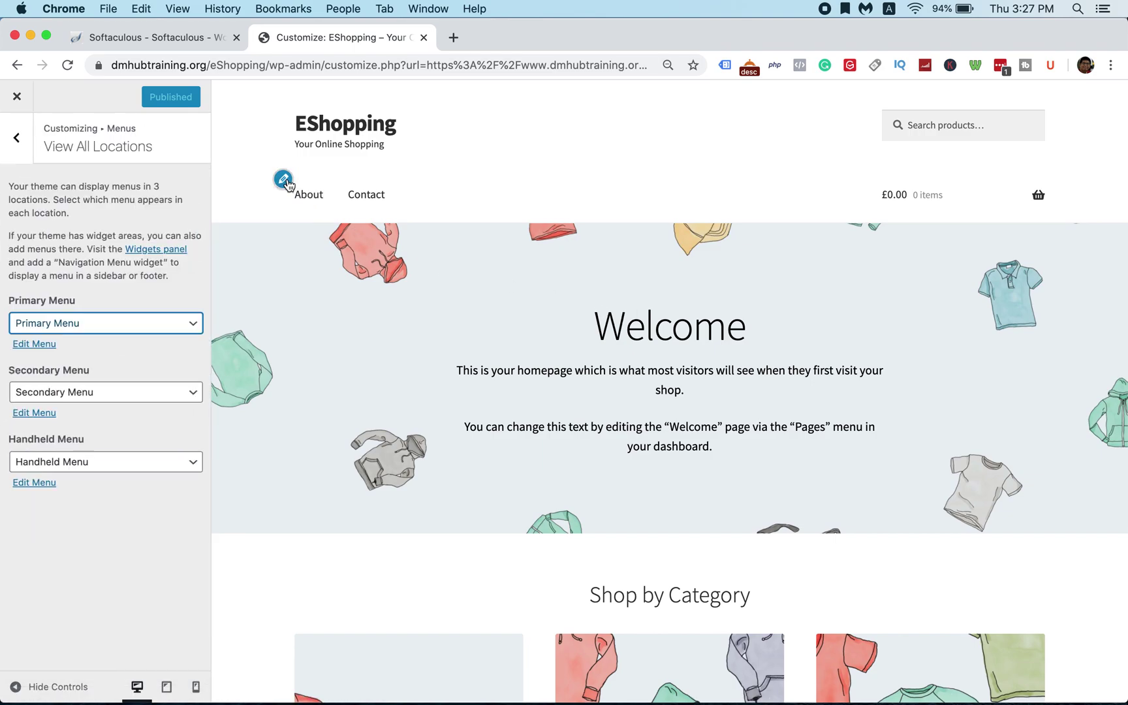
{"action": "left_click", "coordinate": [17, 137]}
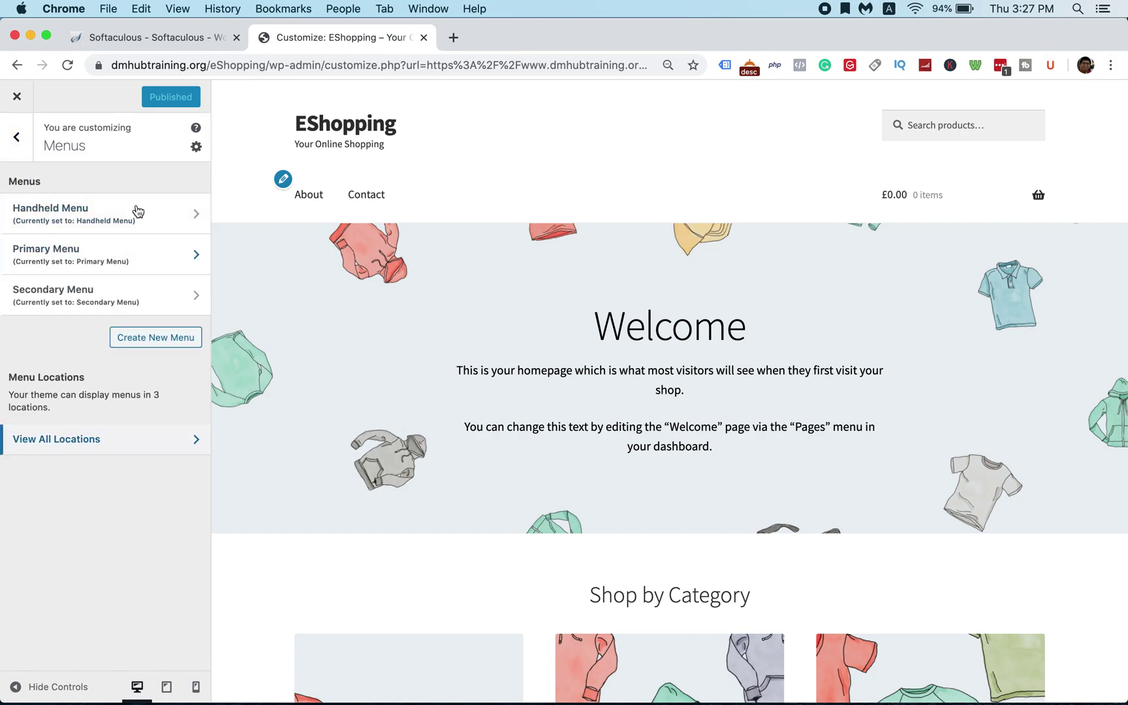
{"action": "left_click", "coordinate": [11, 133]}
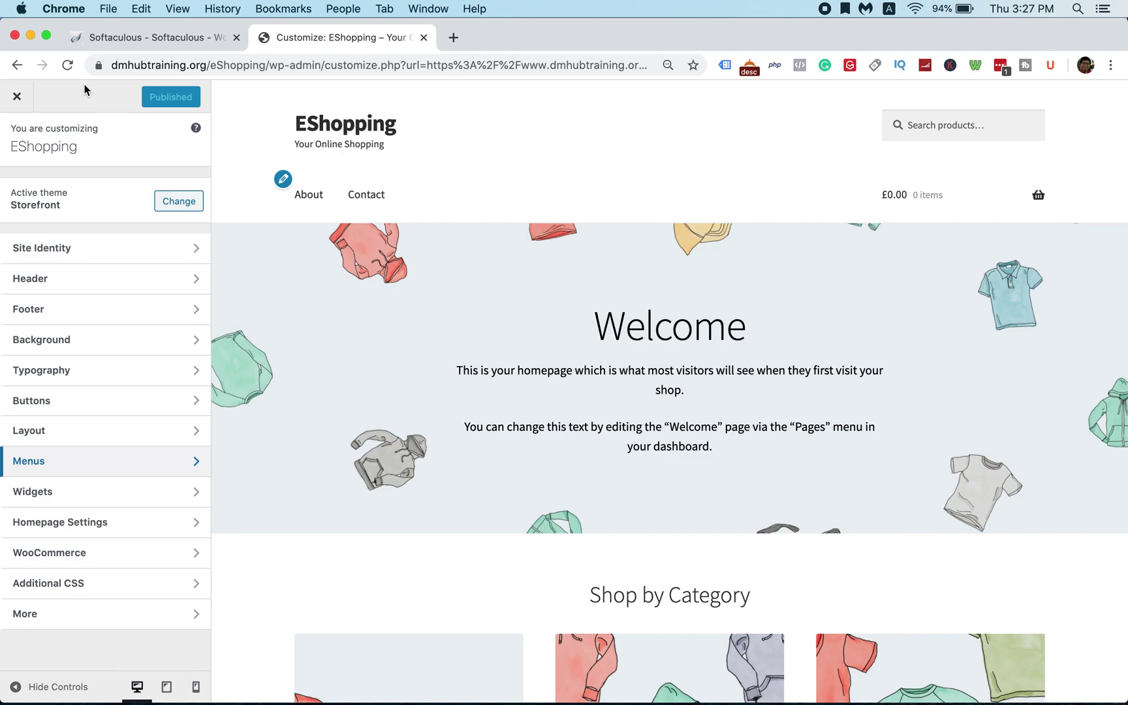
{"action": "left_click", "coordinate": [18, 96]}
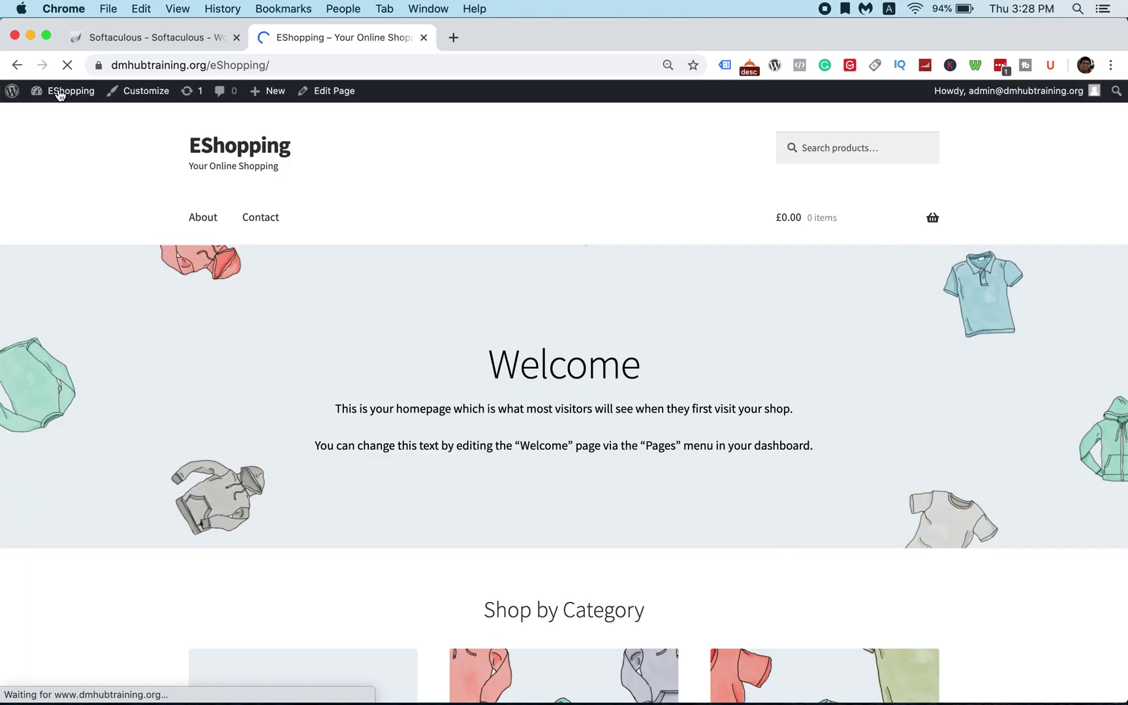
{"action": "left_click", "coordinate": [328, 93]}
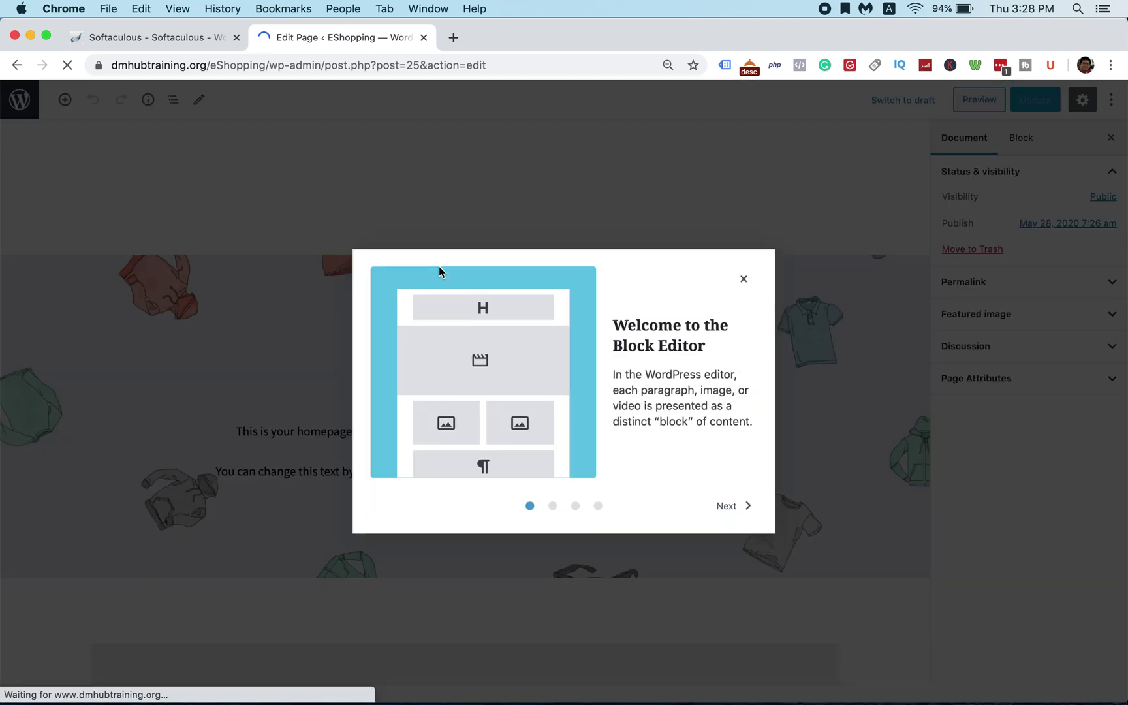
{"action": "left_click", "coordinate": [745, 281]}
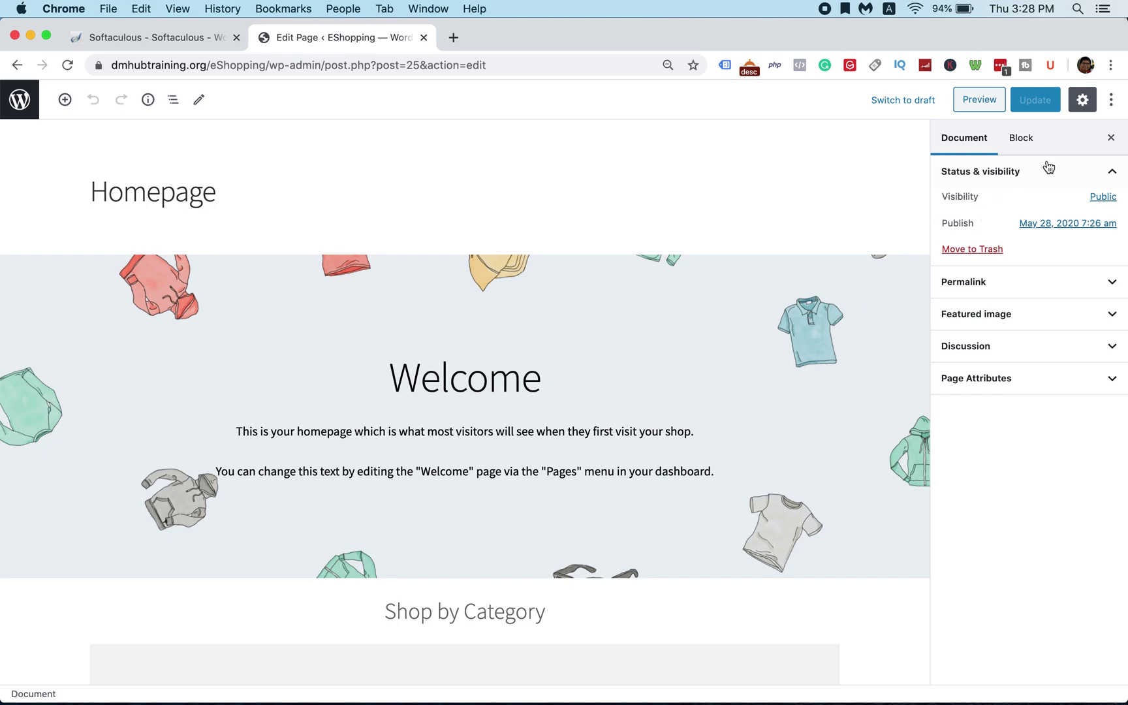
{"action": "left_click", "coordinate": [1029, 141]}
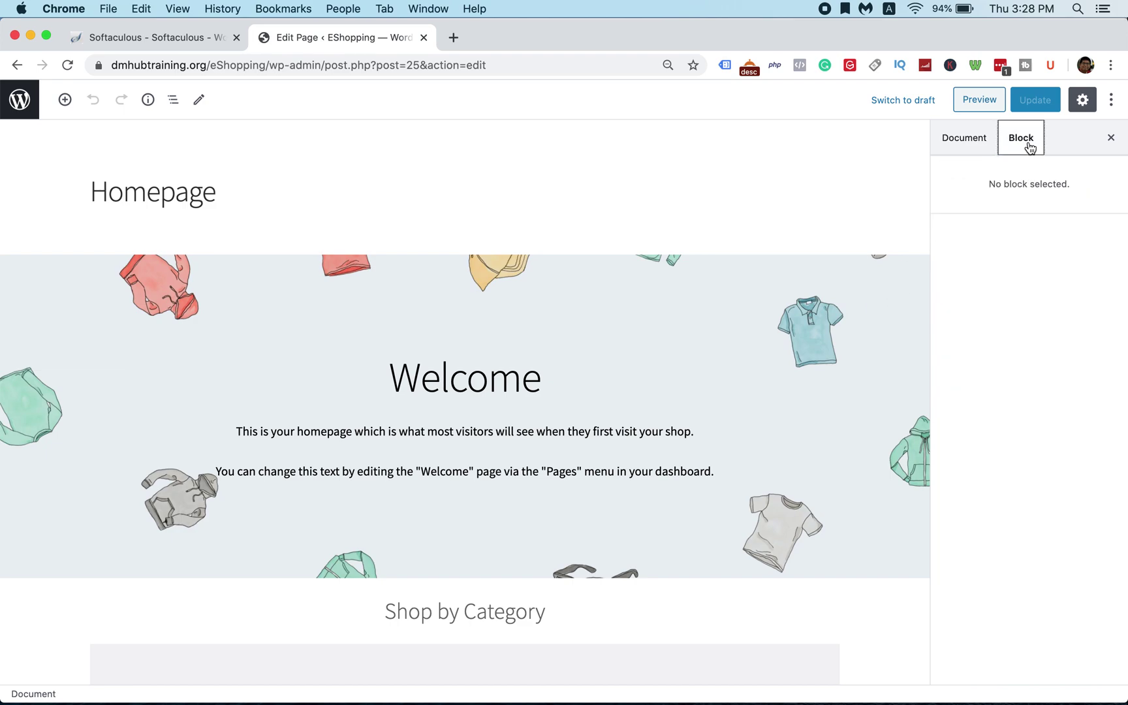
{"action": "left_click", "coordinate": [978, 149]}
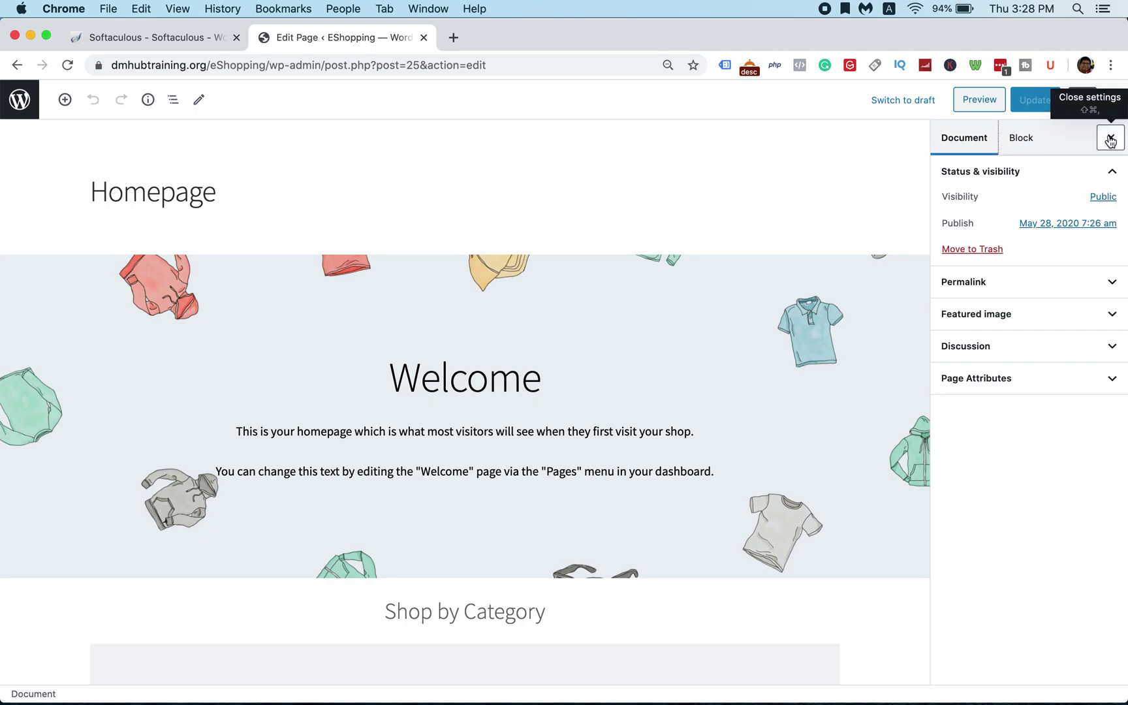
{"action": "left_click", "coordinate": [1110, 140]}
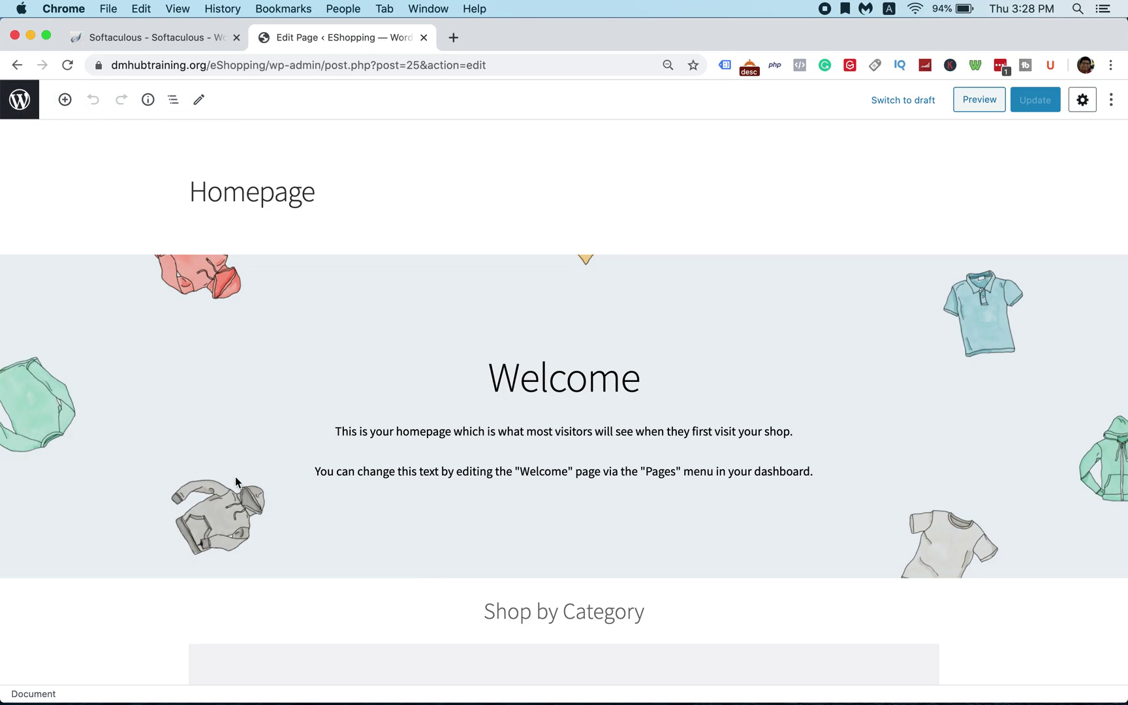
{"action": "scroll", "coordinate": [235, 480], "scroll_direction": "down", "scroll_amount": 5}
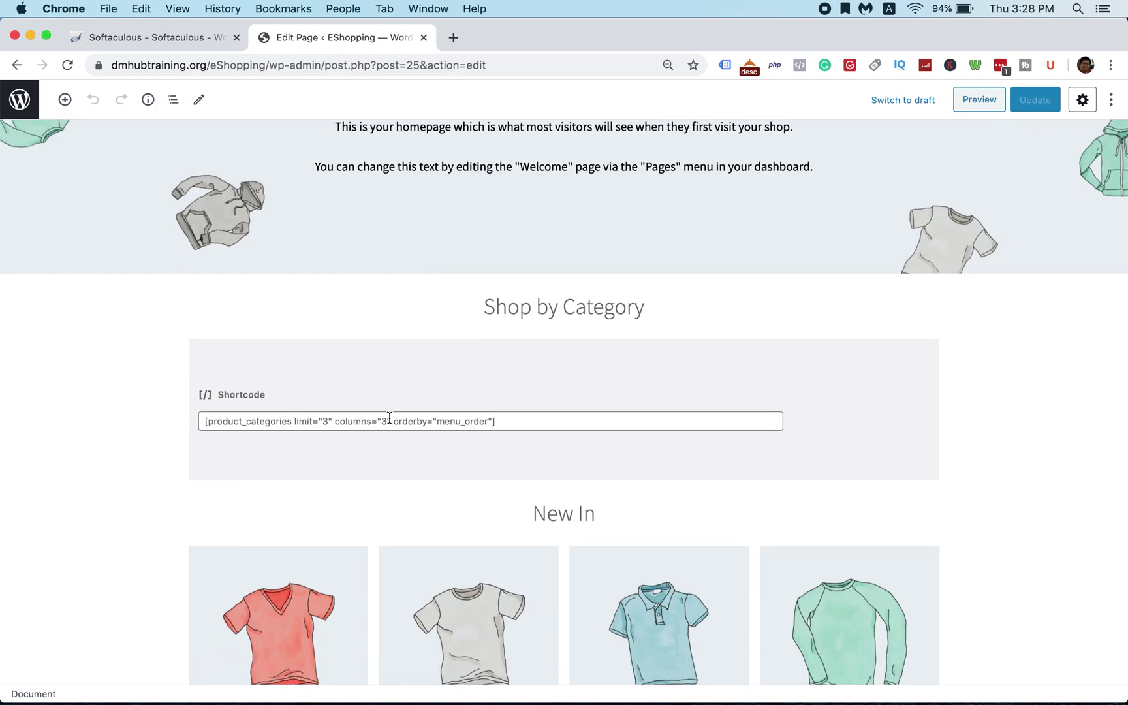
{"action": "scroll", "coordinate": [411, 424], "scroll_direction": "down", "scroll_amount": 5}
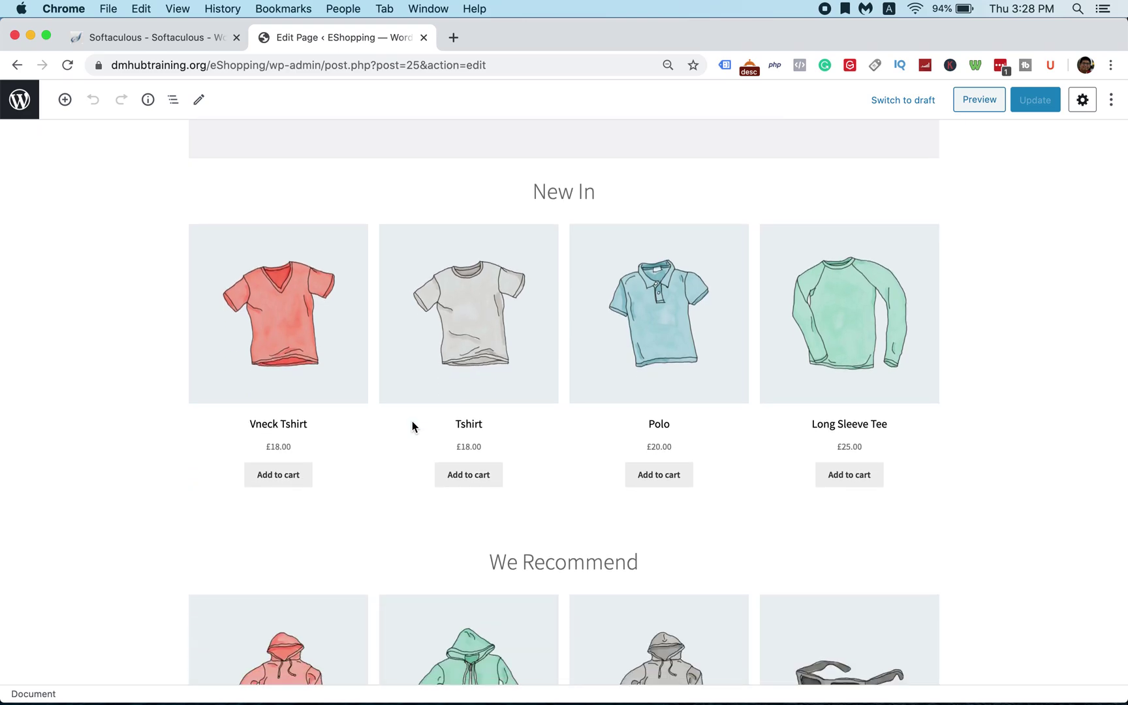
{"action": "scroll", "coordinate": [412, 423], "scroll_direction": "up", "scroll_amount": 10}
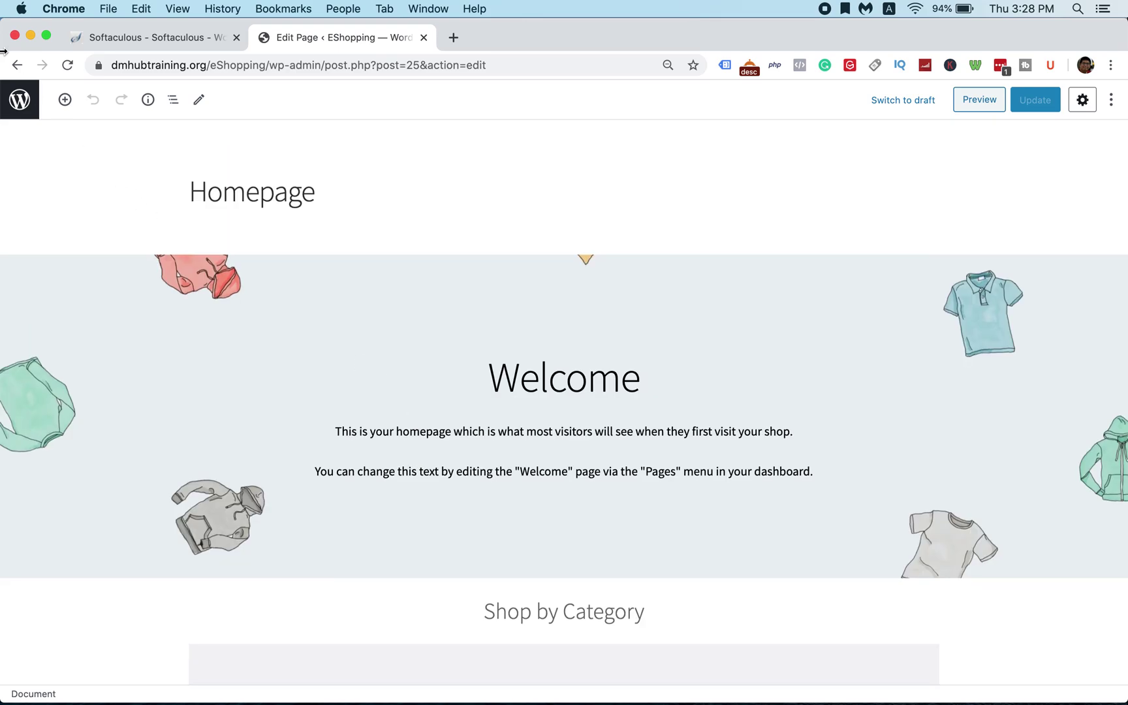
{"action": "left_click", "coordinate": [18, 66]}
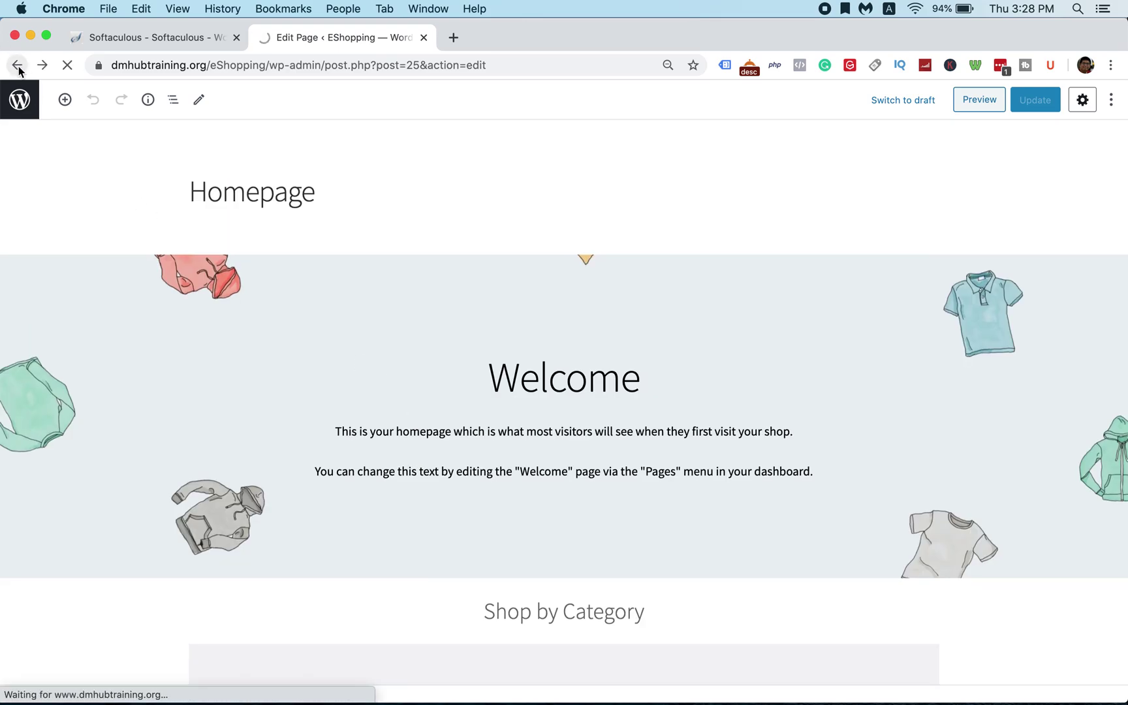